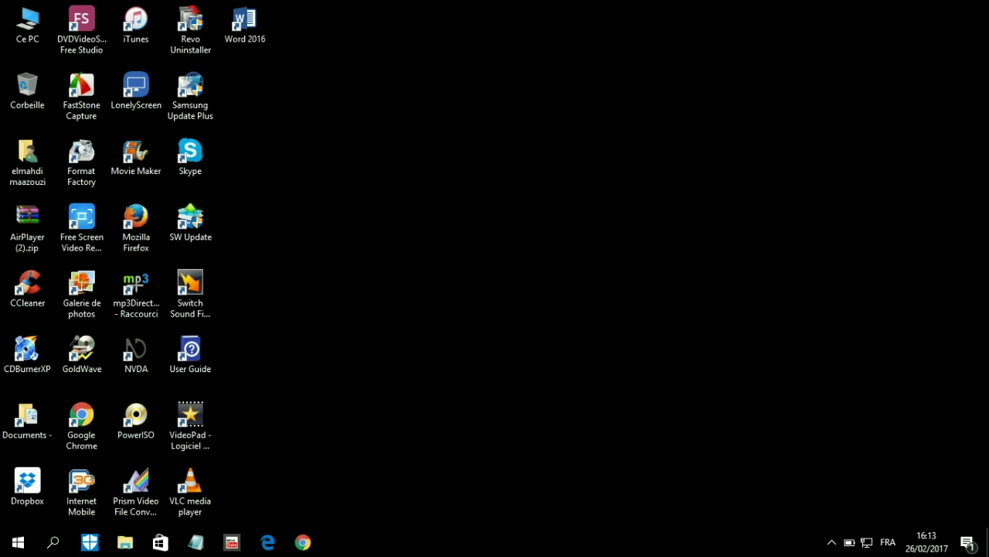
Launch Mozilla Firefox from its desktop shortcut
{"action": "key", "text": "Right"}
{"action": "key", "text": "Down"}
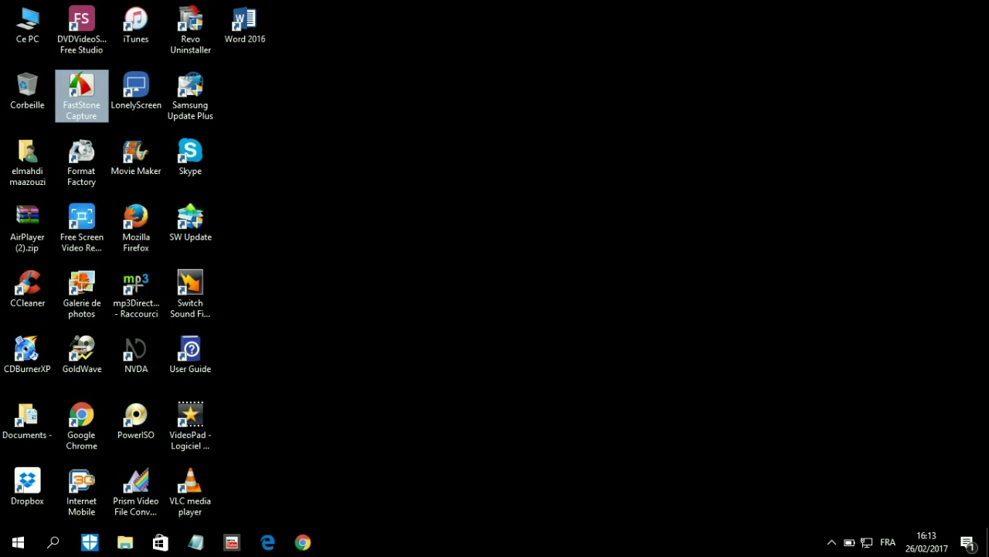
{"action": "key", "text": "Down"}
{"action": "key", "text": "Down"}
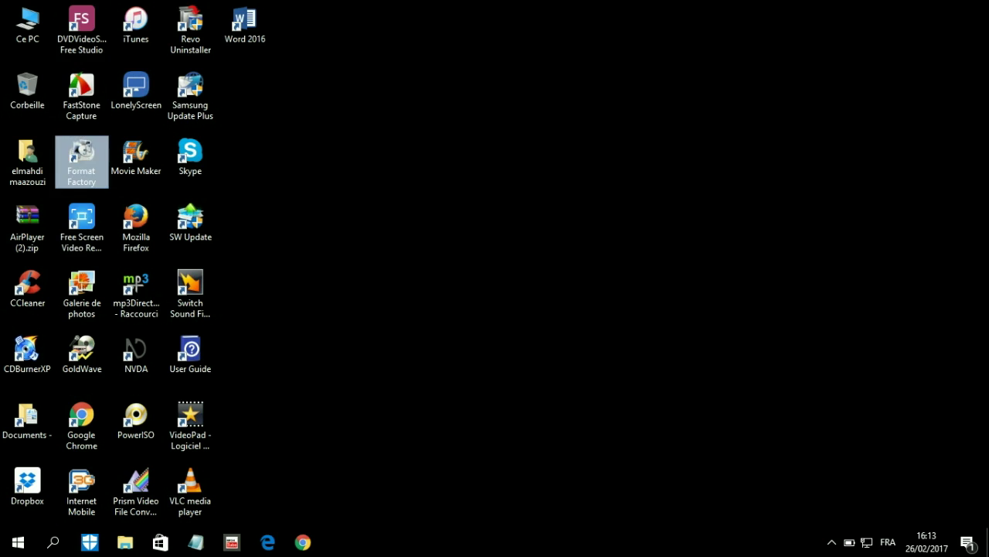
{"action": "key", "text": "Right"}
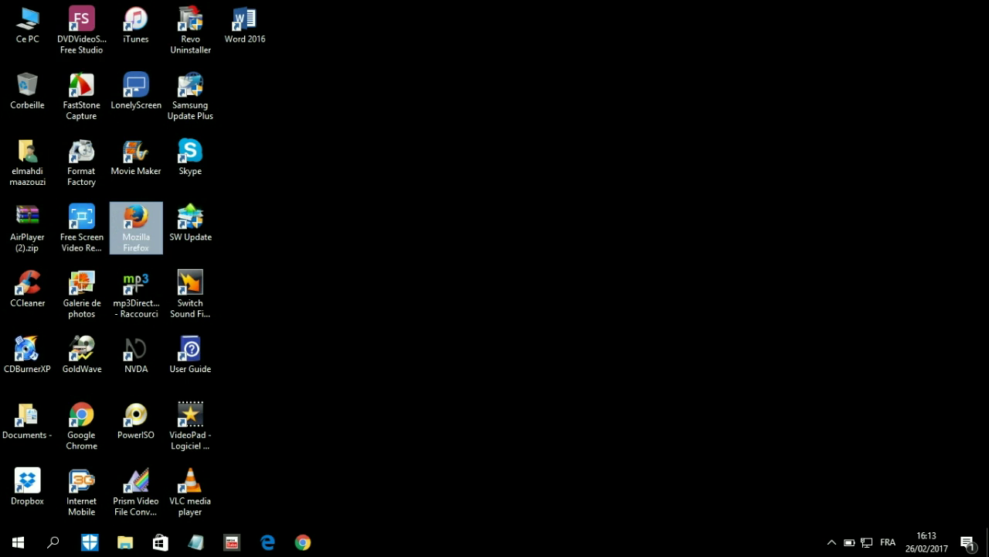
{"action": "key", "text": "Return"}
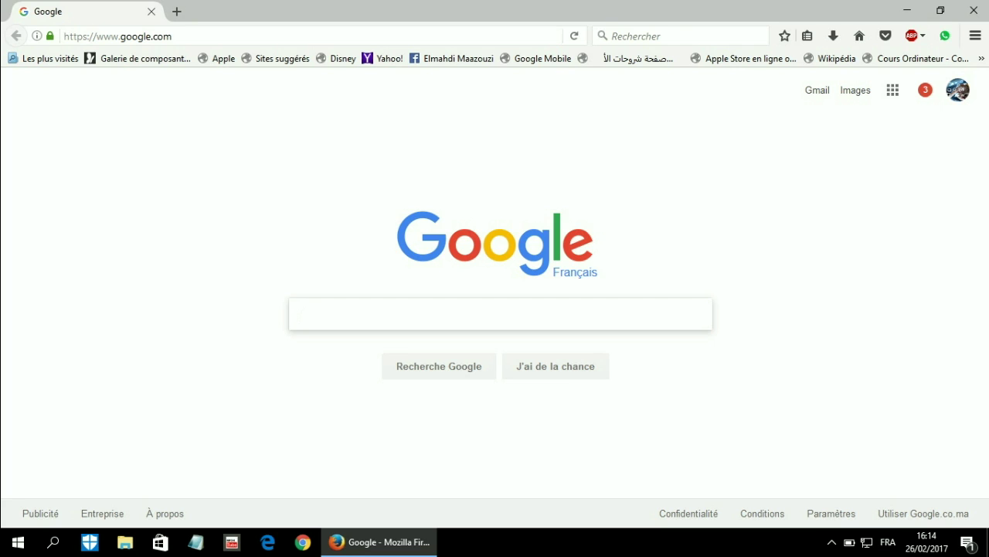
Open Google Drive from the Google apps on the Google home page
{"action": "key", "text": "alt+Tab"}
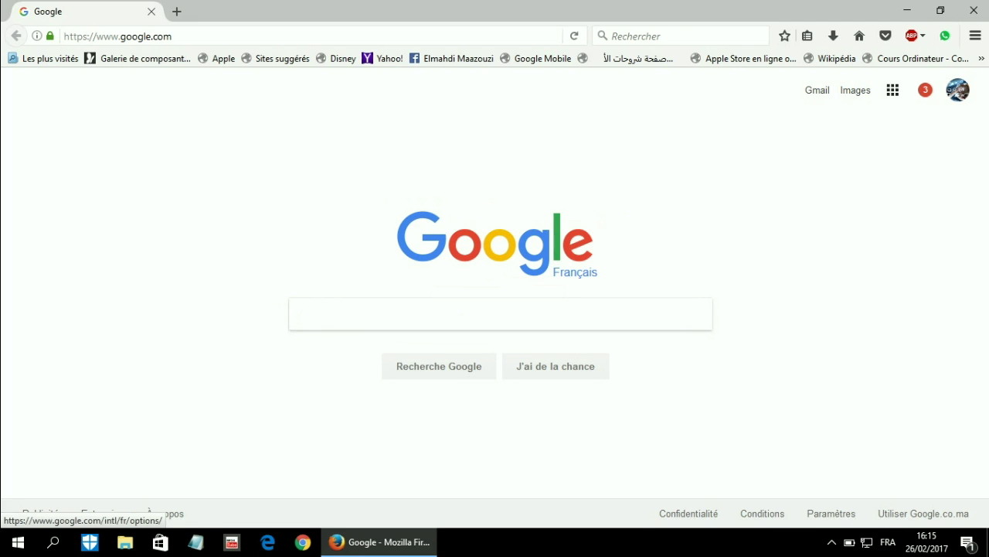
{"action": "left_click", "coordinate": [893, 89]}
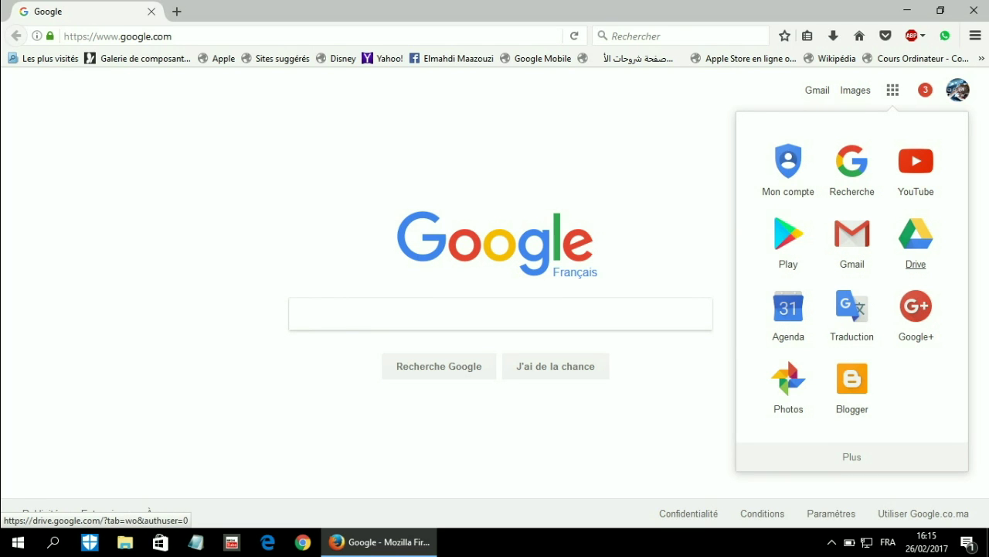
{"action": "left_click", "coordinate": [916, 236]}
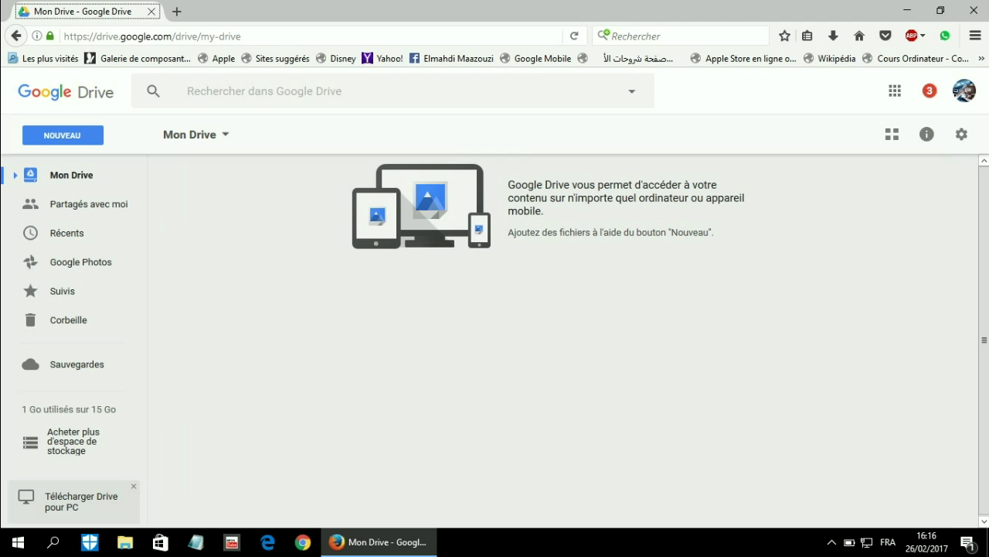
Examine the Google Drive page's controls one by one, from the search field and account options to NOUVEAU and Mon Drive
{"action": "left_click", "coordinate": [152, 36]}
{"action": "key", "text": "Tab"}
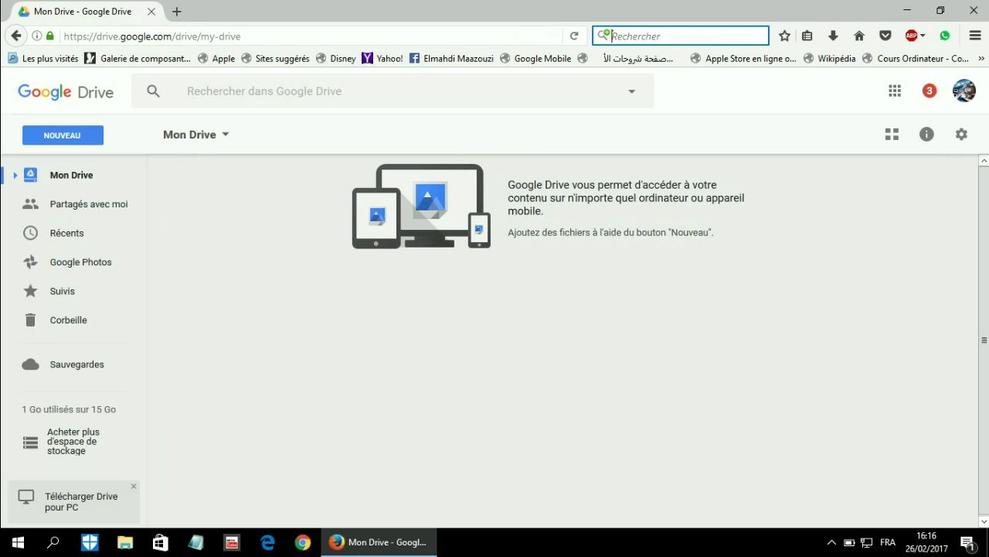
{"action": "key", "text": "Tab"}
{"action": "key", "text": "Tab"}
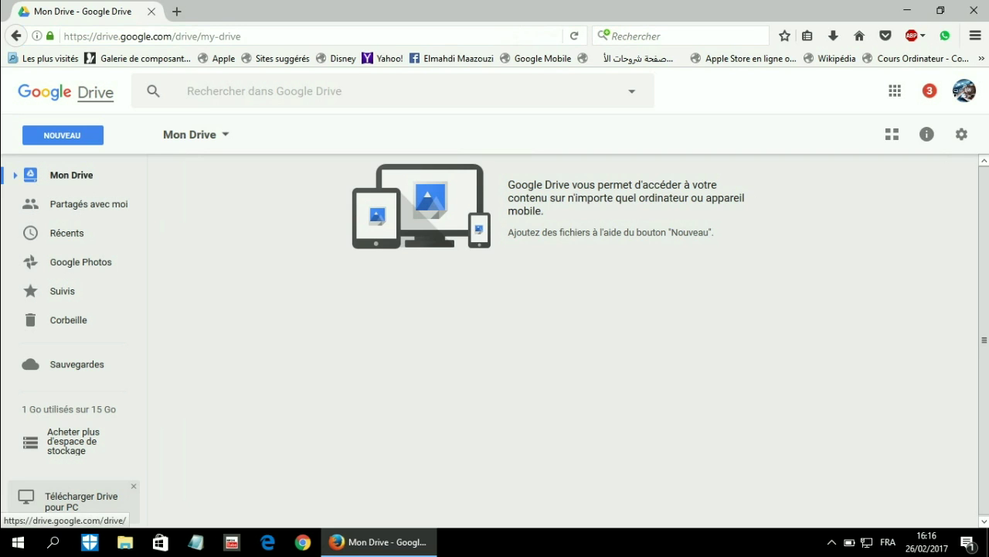
{"action": "key", "text": "Tab"}
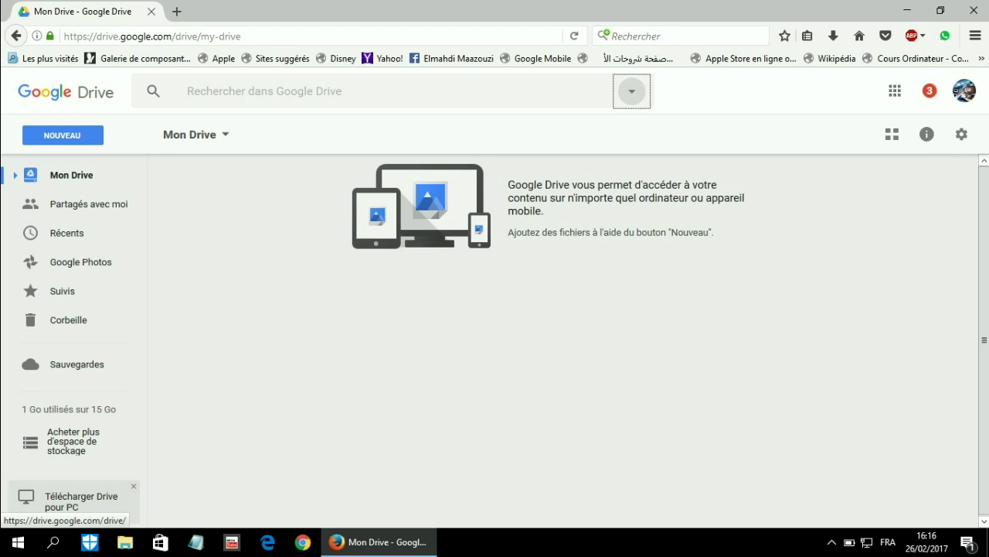
{"action": "key", "text": "Tab"}
{"action": "key", "text": "Tab"}
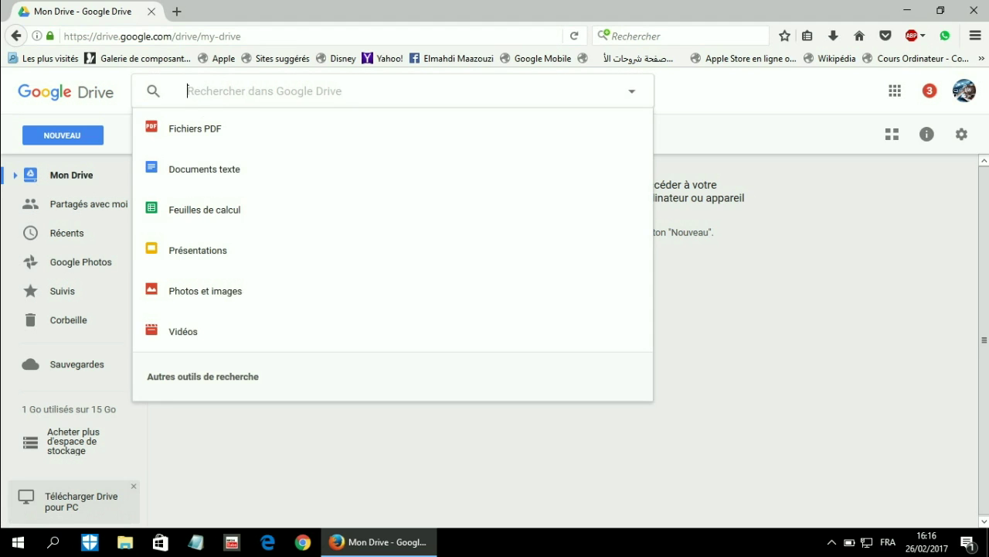
{"action": "key", "text": "Tab"}
{"action": "key", "text": "Tab"}
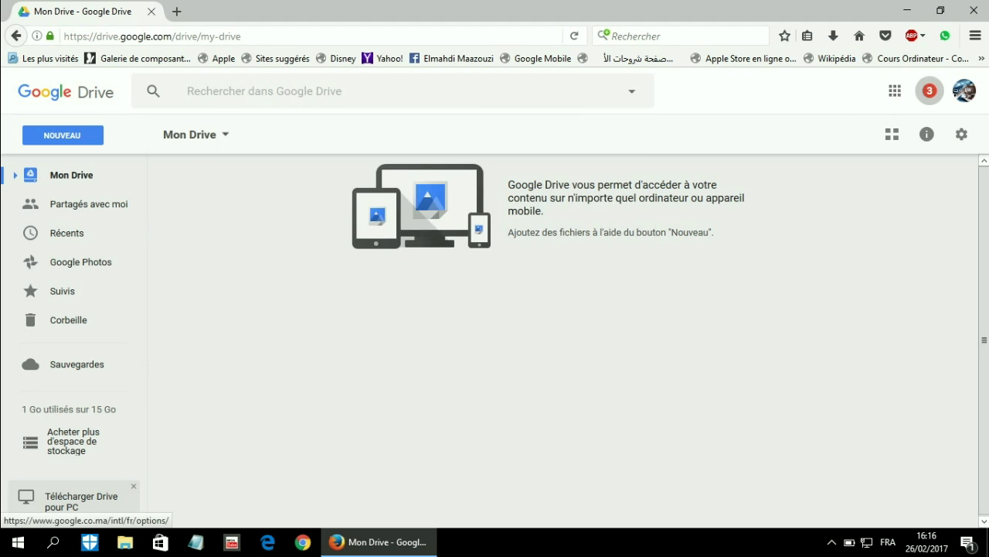
{"action": "key", "text": "Tab"}
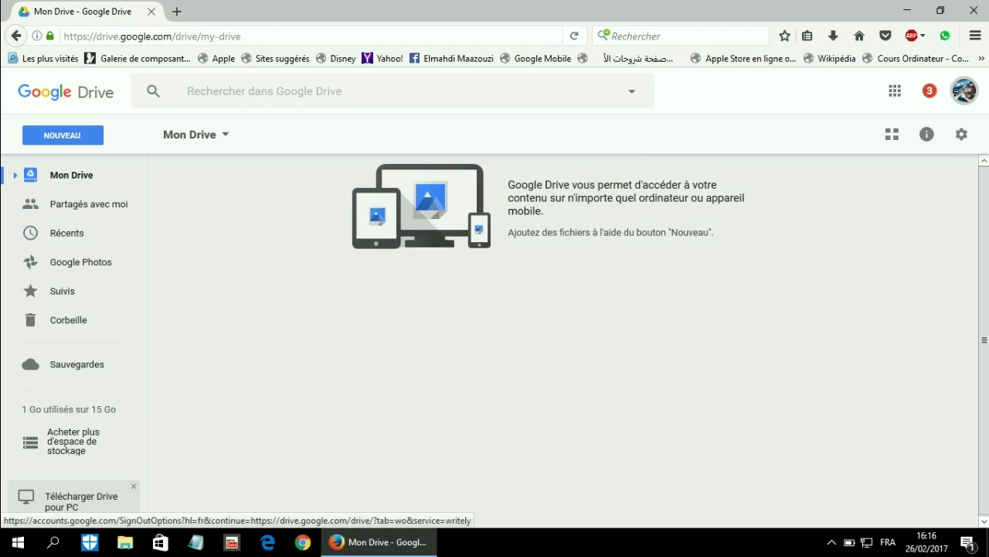
{"action": "key", "text": "Tab"}
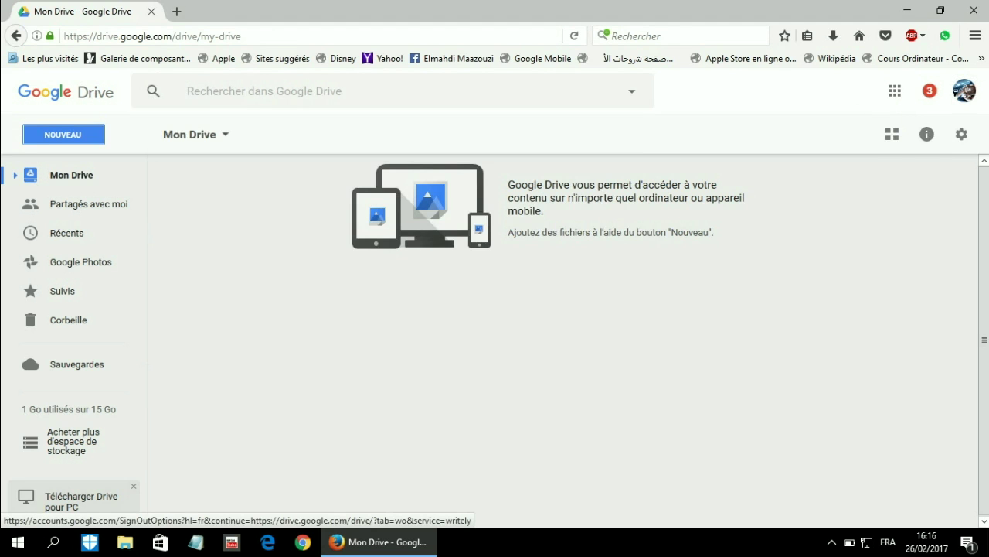
{"action": "key", "text": "Tab"}
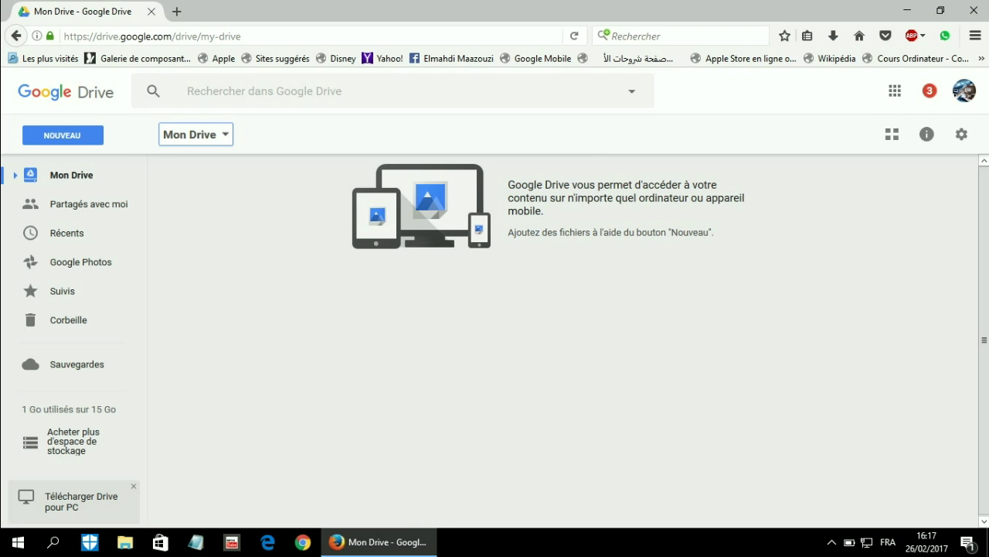
Follow the "Télécharger Drive pour PC" link from the screen reader's list of page links
{"action": "key", "text": "Insert+F7"}
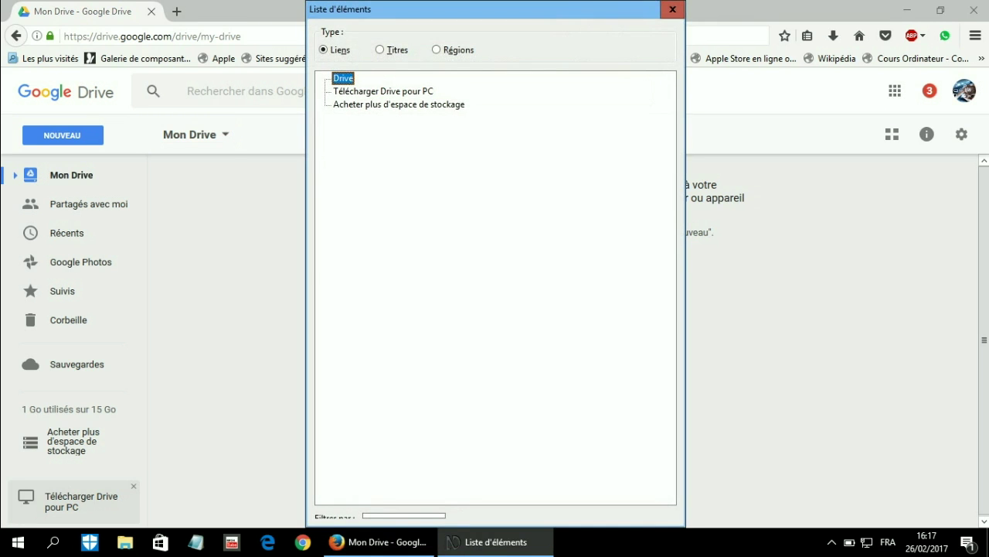
{"action": "key", "text": "Down"}
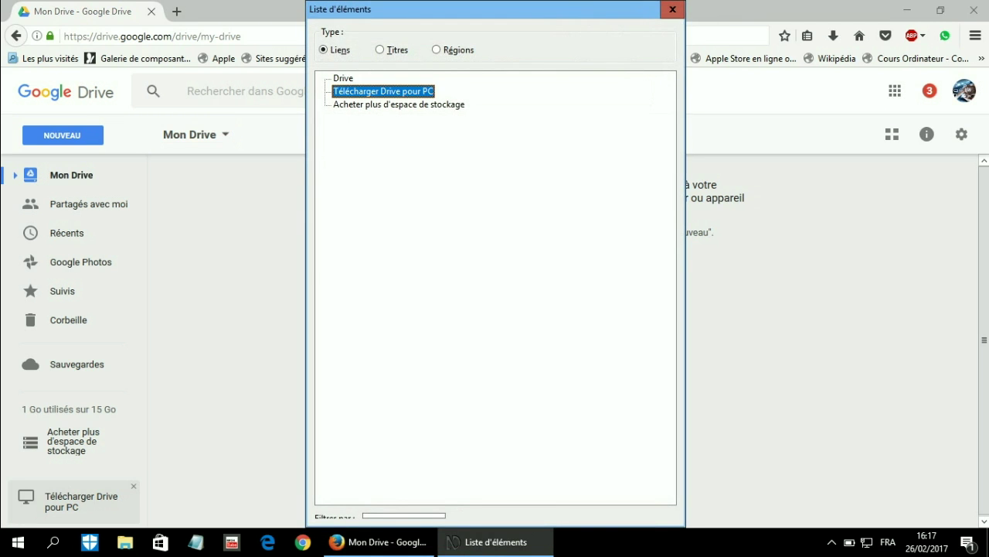
{"action": "key", "text": "Up"}
{"action": "key", "text": "Down"}
{"action": "key", "text": "Return"}
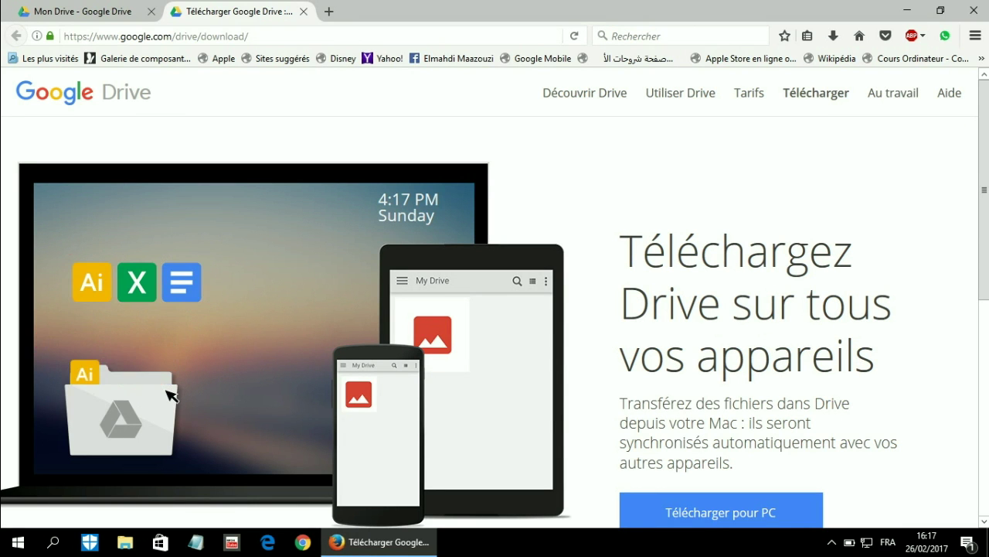
Start the Drive download by following "Télécharger pour PC" in the screen reader's list of page links
{"action": "key", "text": "Insert+F7"}
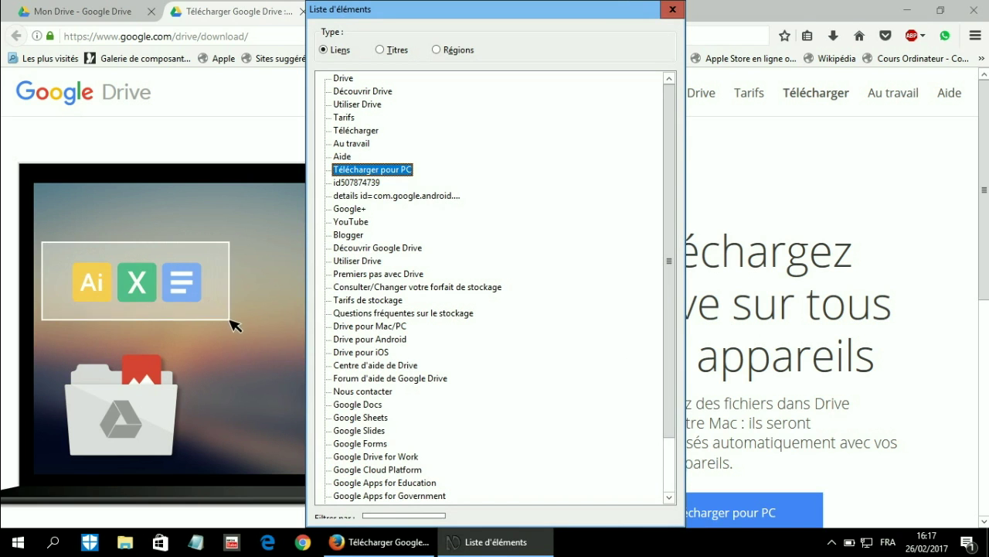
{"action": "key", "text": "Down"}
{"action": "key", "text": "Down"}
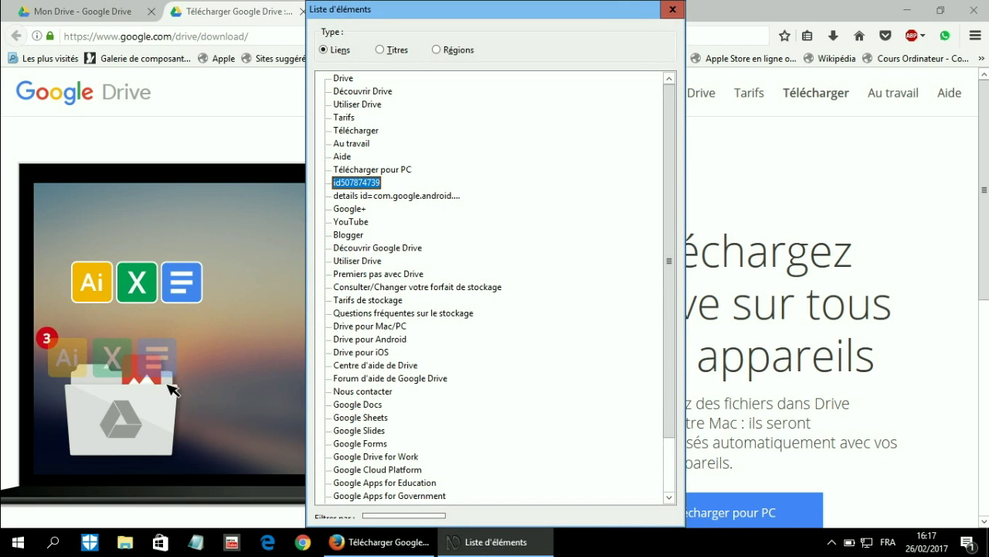
{"action": "key", "text": "Up"}
{"action": "key", "text": "Up"}
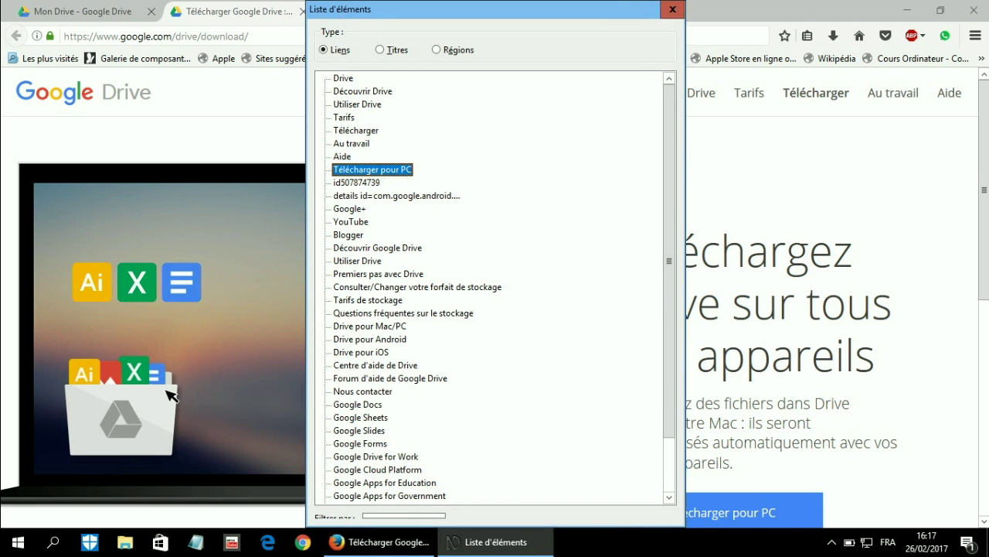
{"action": "key", "text": "Return"}
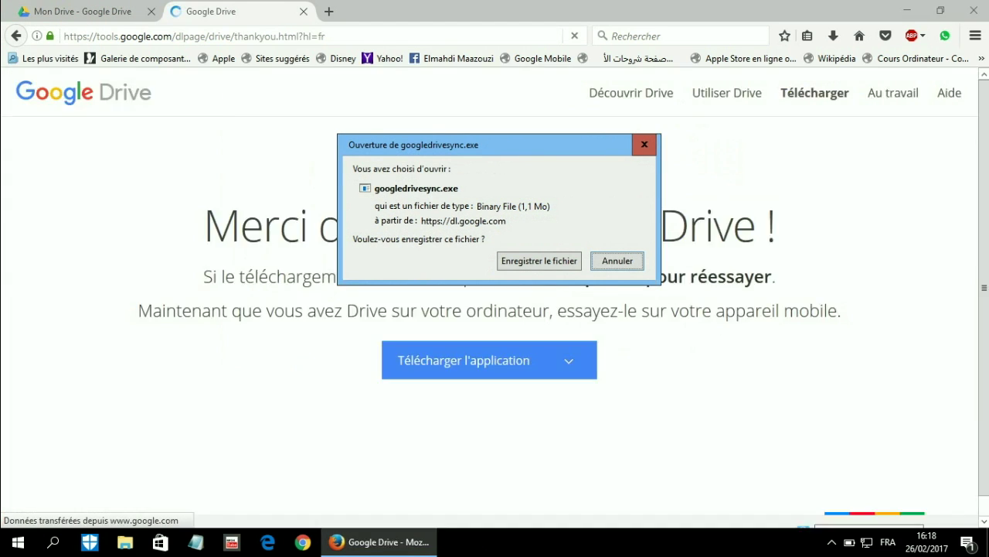
Save the googledrivesync.exe installer file to the computer
{"action": "key", "text": "Tab"}
{"action": "key", "text": "Tab"}
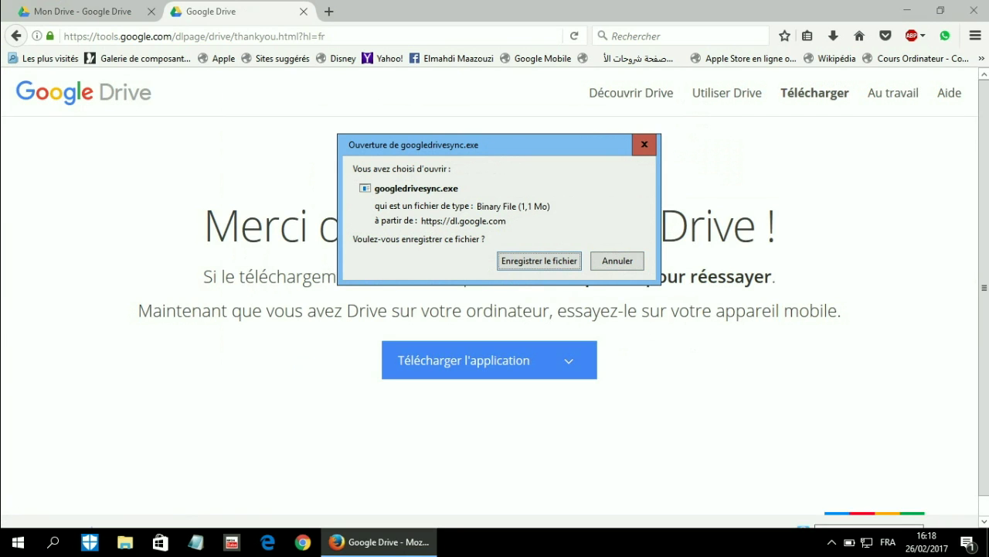
{"action": "key", "text": "Return"}
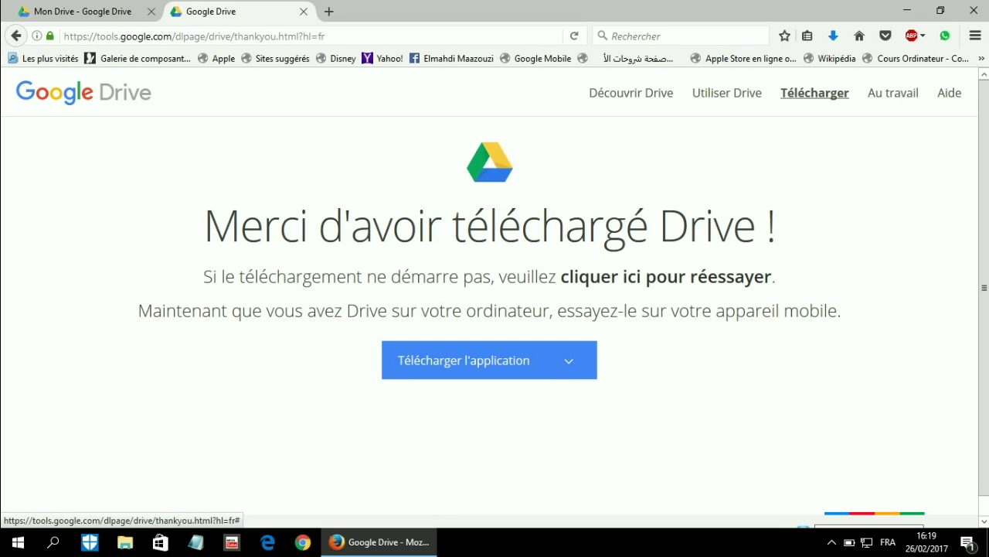
Open the browser's library window with the list of downloaded files
{"action": "key", "text": "alt"}
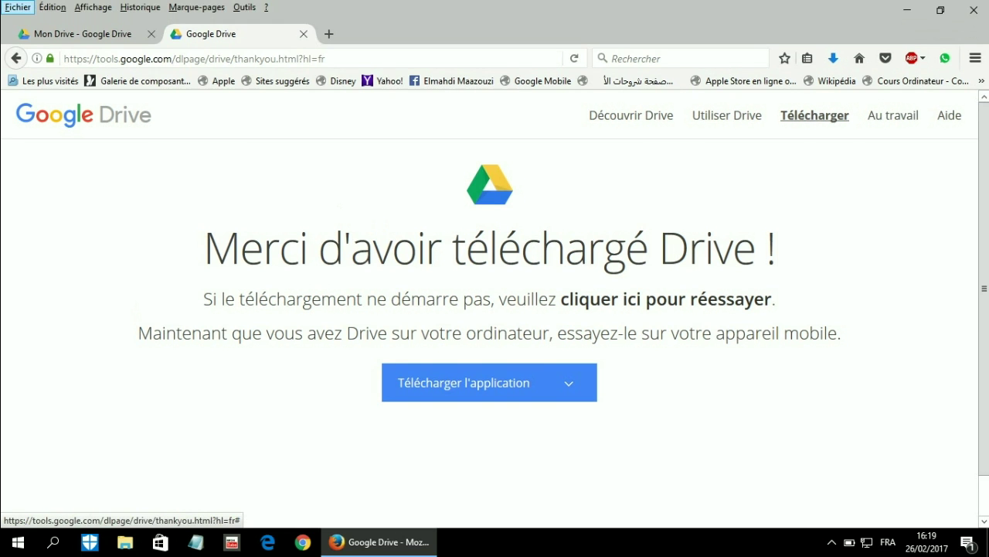
{"action": "key", "text": "alt"}
{"action": "key", "text": "Right"}
{"action": "key", "text": "Right"}
{"action": "key", "text": "Right"}
{"action": "key", "text": "Right"}
{"action": "key", "text": "Right"}
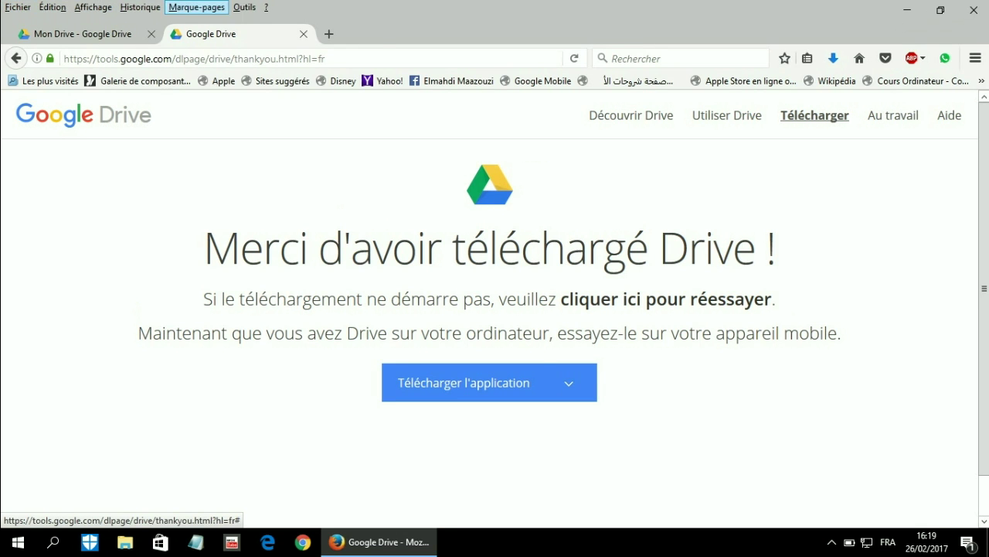
{"action": "key", "text": "Down"}
{"action": "key", "text": "Return"}
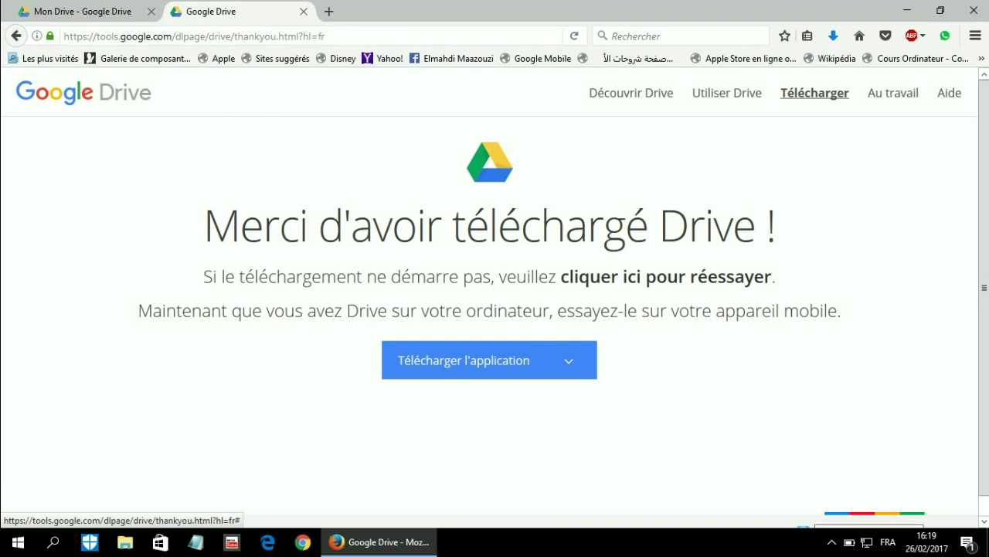
Run googledrivesync.exe from the downloads, accept launching the executable, and close the library window
{"action": "key", "text": "Down"}
{"action": "key", "text": "Up"}
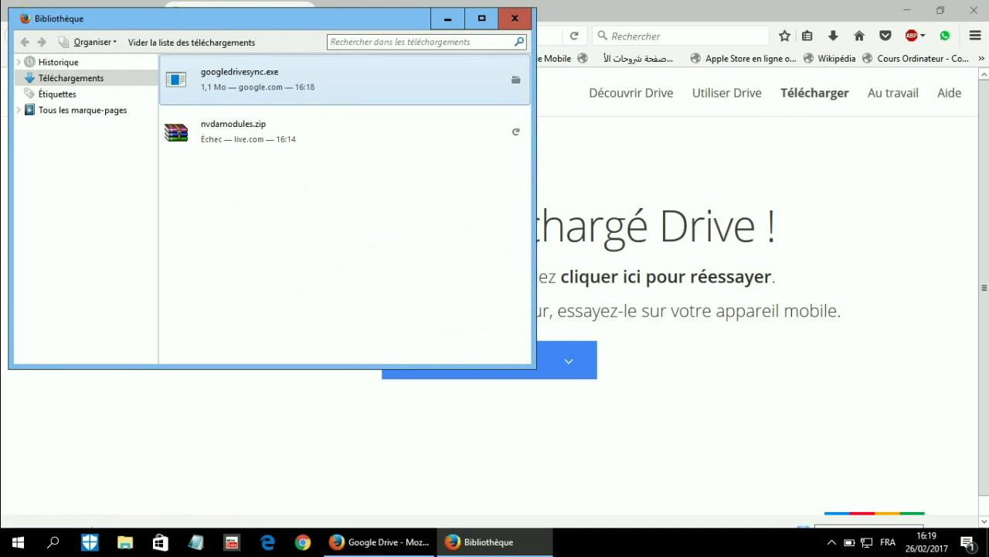
{"action": "key", "text": "Return"}
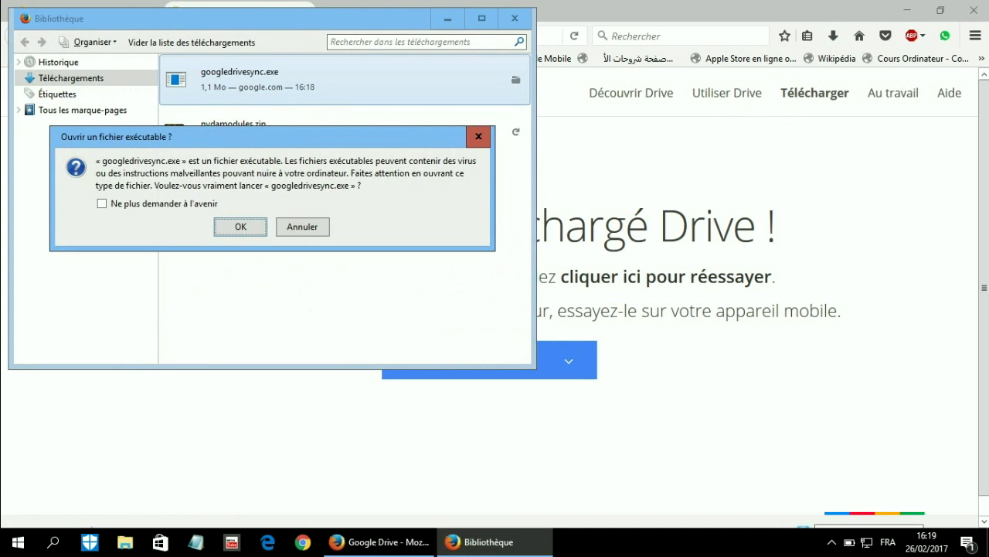
{"action": "key", "text": "Return"}
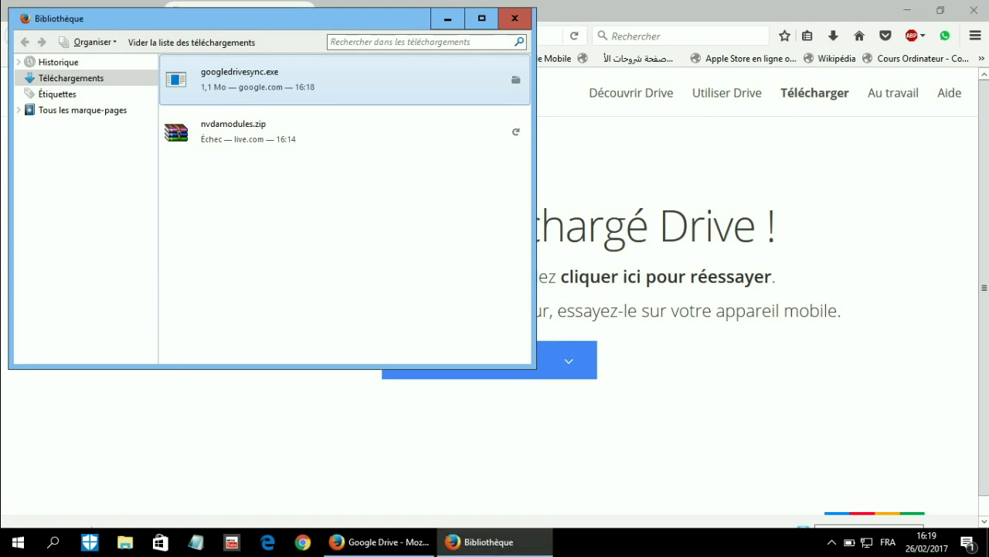
{"action": "left_click", "coordinate": [514, 18]}
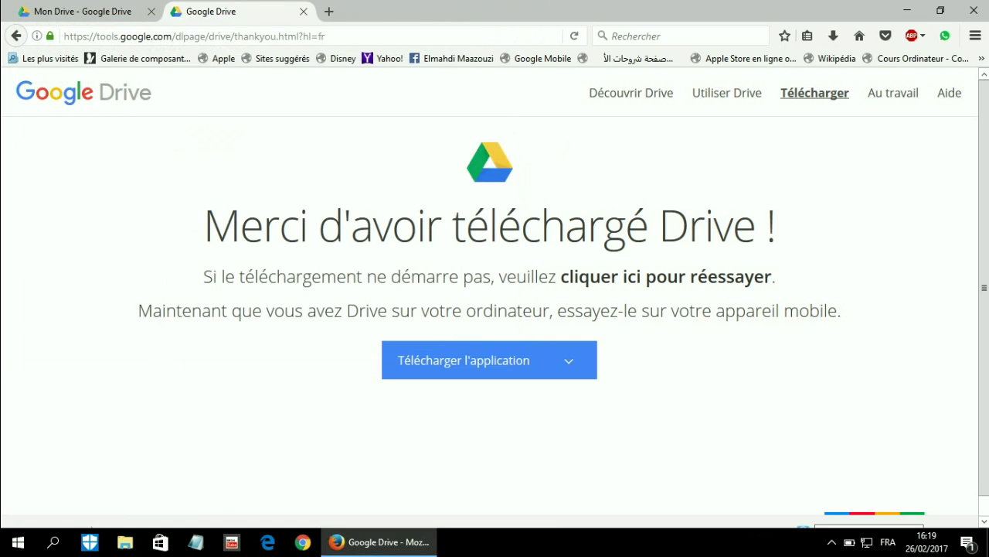
Switch to the Google Drive installer window to check the installation progress
{"action": "key", "text": "alt+Tab"}
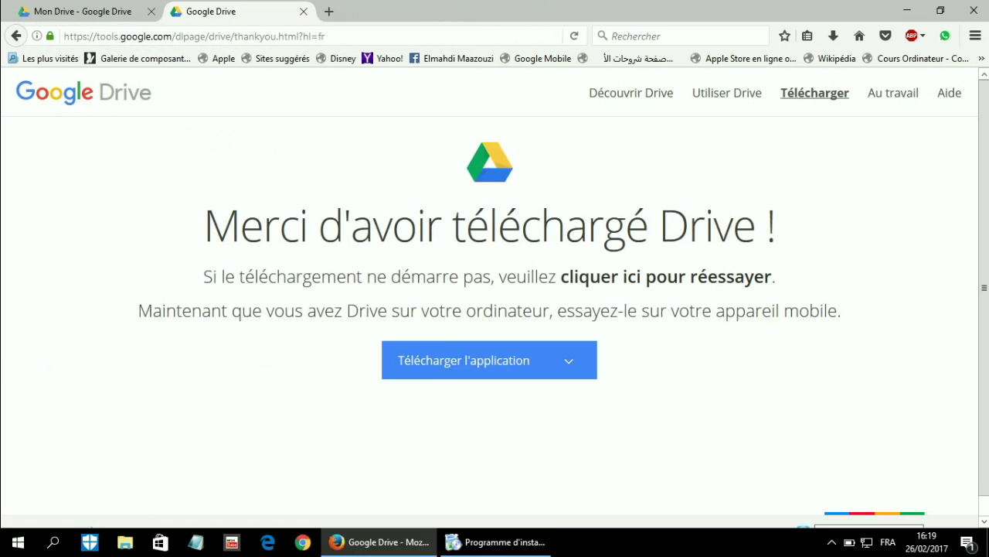
{"action": "key", "text": "alt+Tab"}
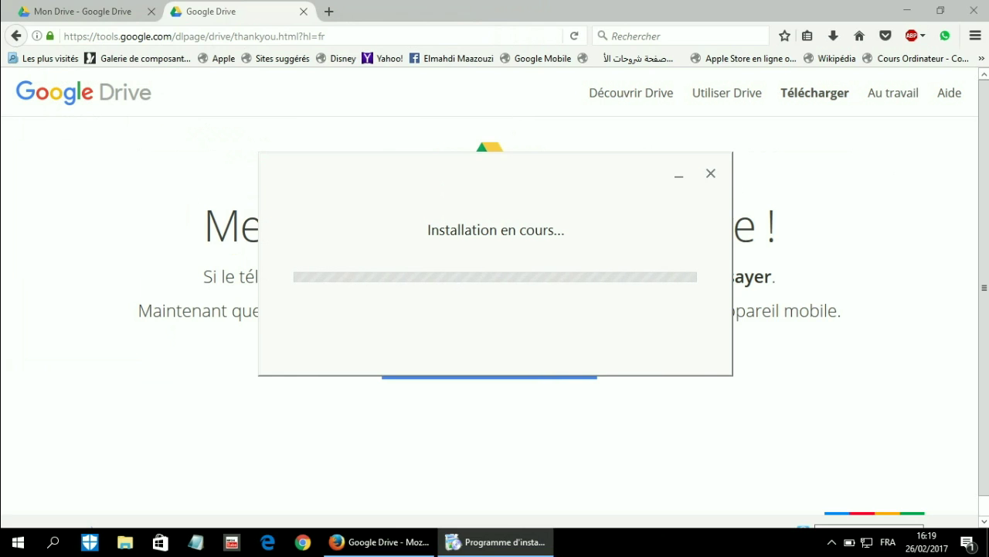
{"action": "key", "text": "alt+Tab"}
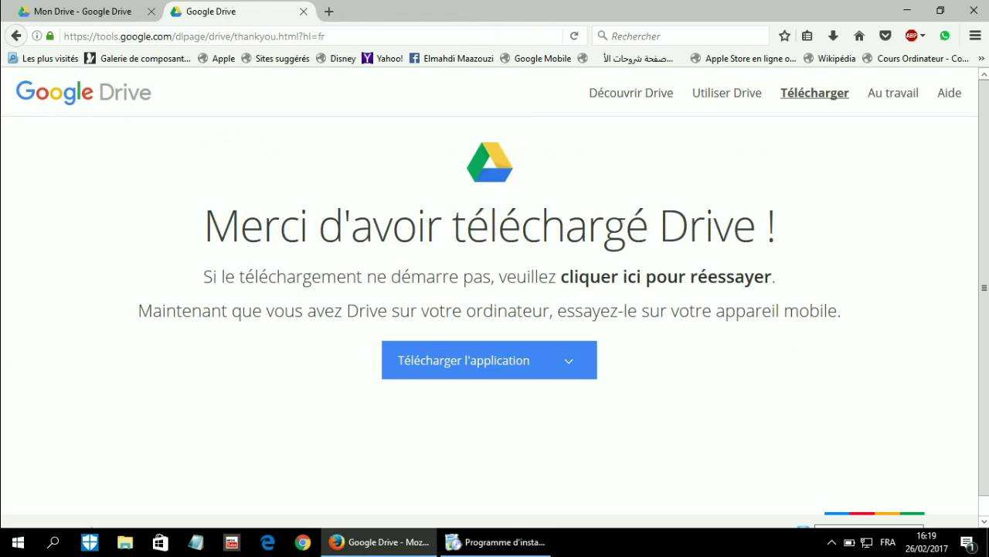
{"action": "key", "text": "alt+Tab"}
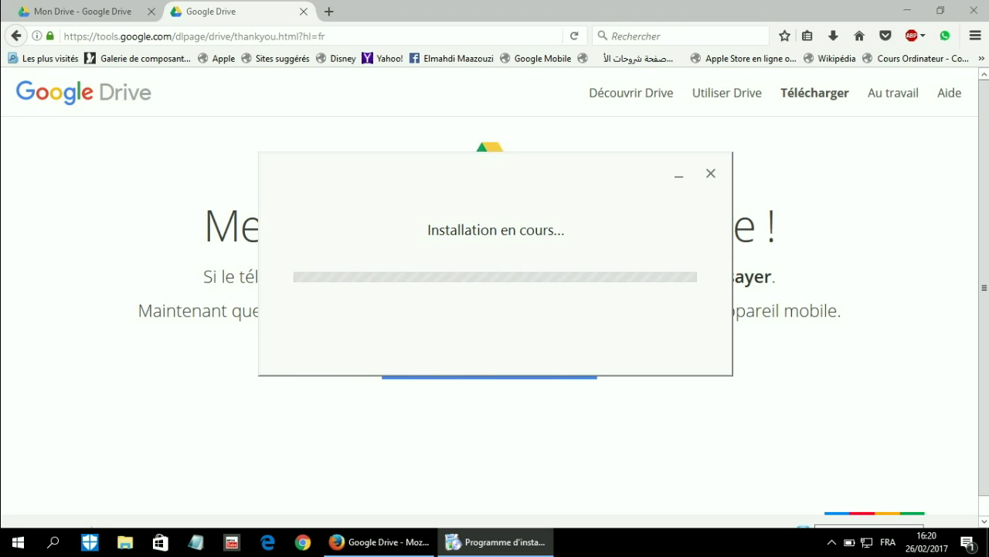
Find the Google Drive folder under G in the list of installed apps and expand it
{"action": "key", "text": "alt+Tab"}
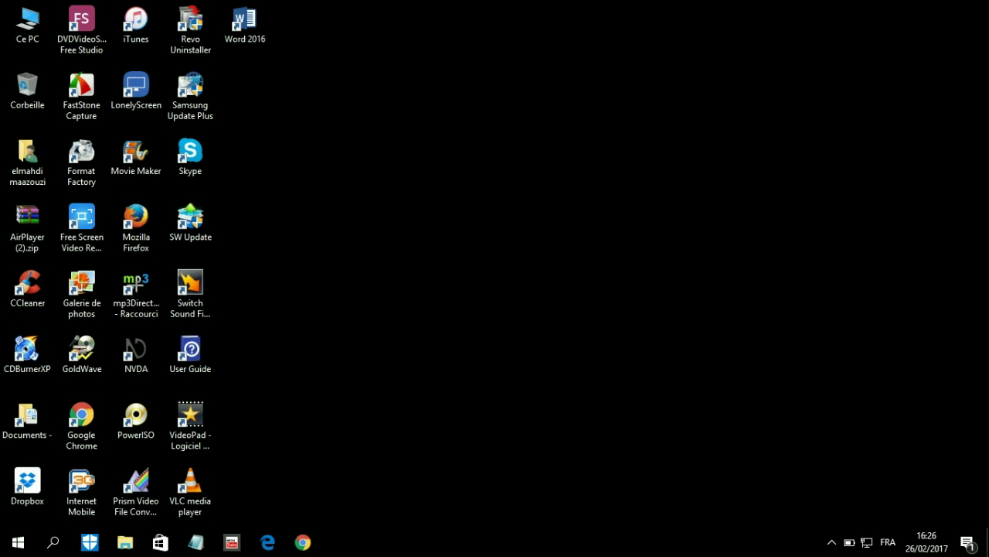
{"action": "key", "text": "super"}
{"action": "key", "text": "Down"}
{"action": "key", "text": "Down"}
{"action": "key", "text": "Down"}
{"action": "key", "text": "Down"}
{"action": "key", "text": "Down"}
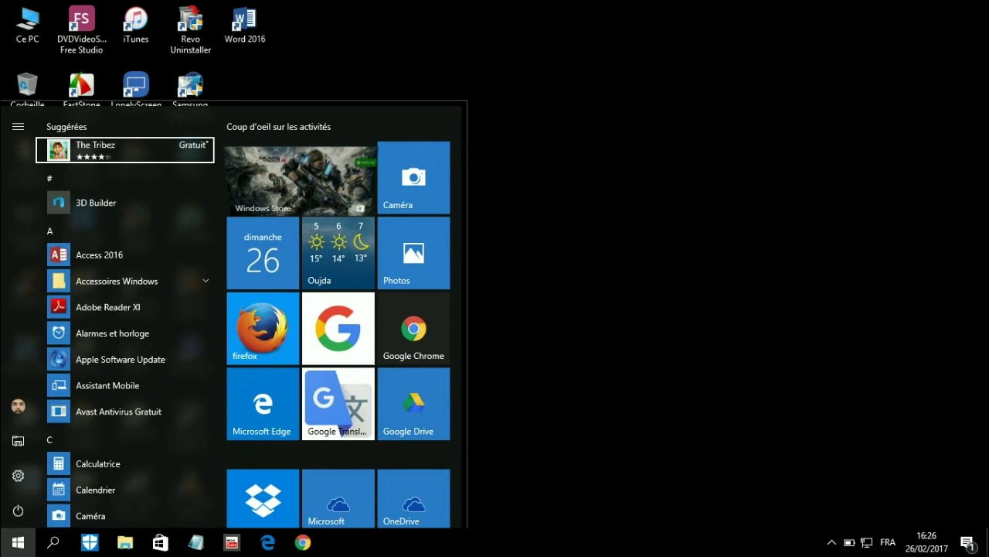
{"action": "key", "text": "Down"}
{"action": "key", "text": "Down"}
{"action": "key", "text": "Down"}
{"action": "key", "text": "Down"}
{"action": "key", "text": "Down"}
{"action": "key", "text": "Down"}
{"action": "key", "text": "Down"}
{"action": "key", "text": "Down"}
{"action": "key", "text": "Down"}
{"action": "key", "text": "Down"}
{"action": "key", "text": "Down"}
{"action": "key", "text": "Down"}
{"action": "key", "text": "Down"}
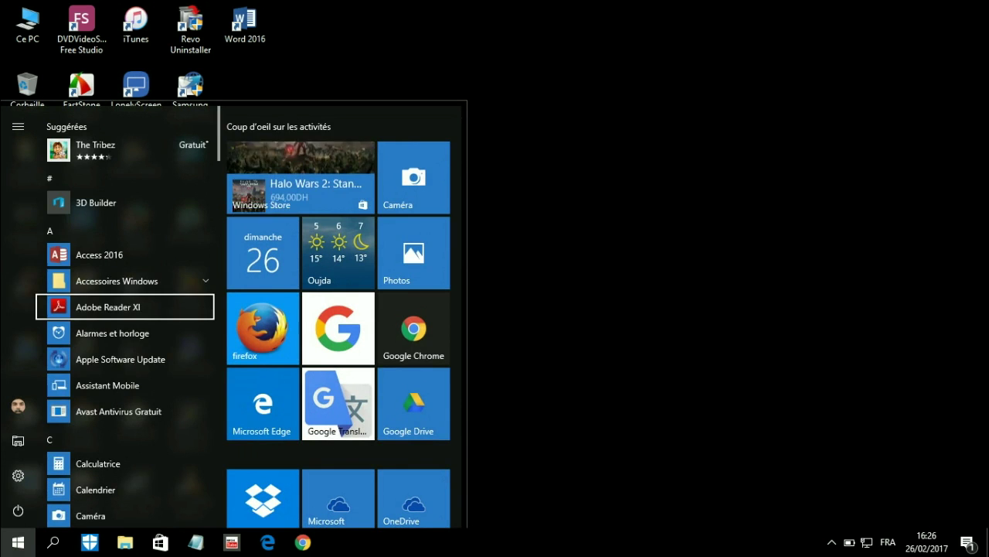
{"action": "key", "text": "Down"}
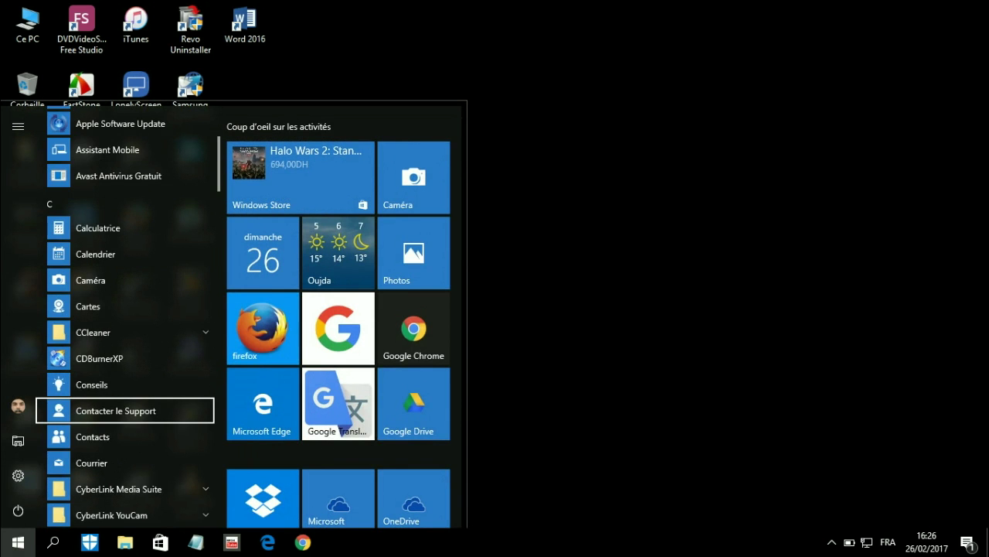
{"action": "key", "text": "Down"}
{"action": "key", "text": "Down"}
{"action": "key", "text": "Down"}
{"action": "key", "text": "Down"}
{"action": "key", "text": "Down"}
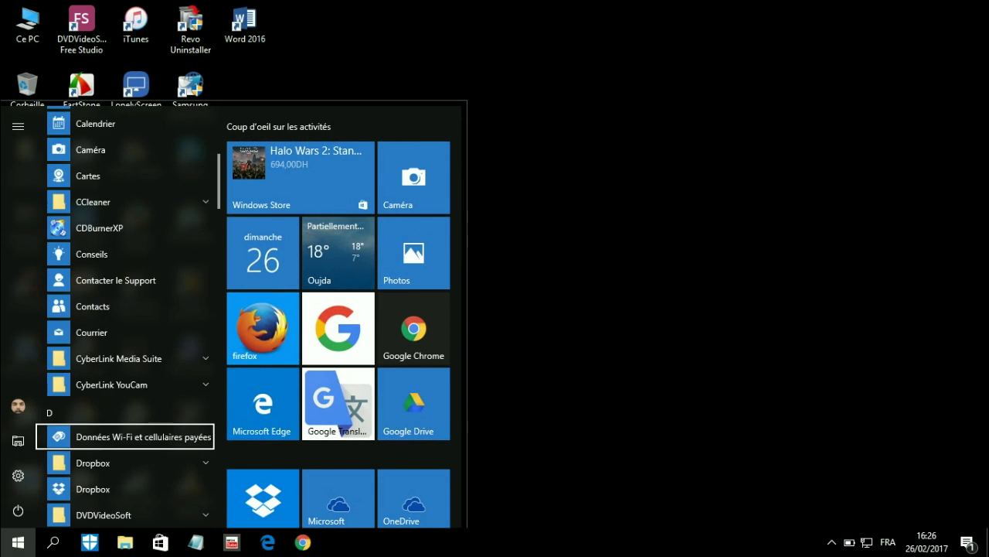
{"action": "key", "text": "Down"}
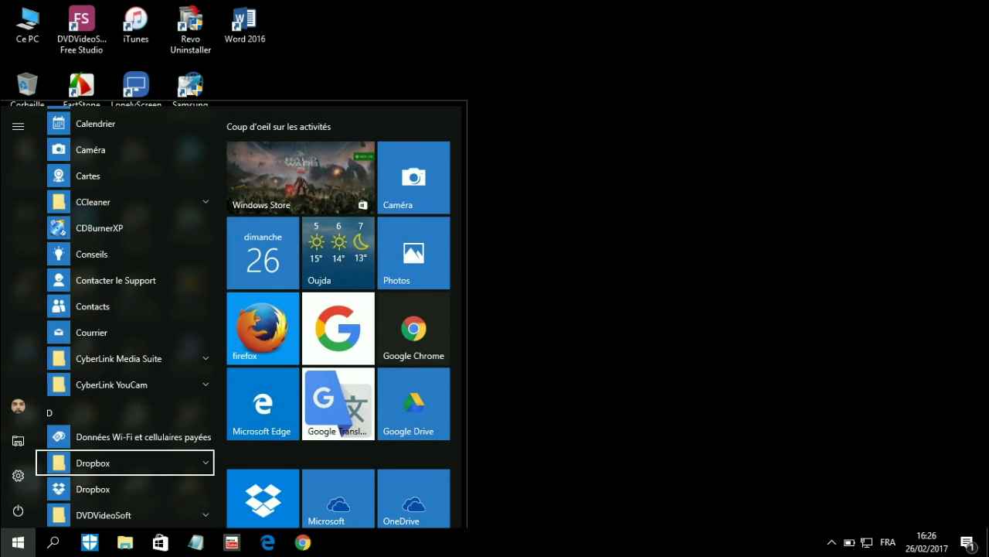
{"action": "key", "text": "Down"}
{"action": "key", "text": "Down"}
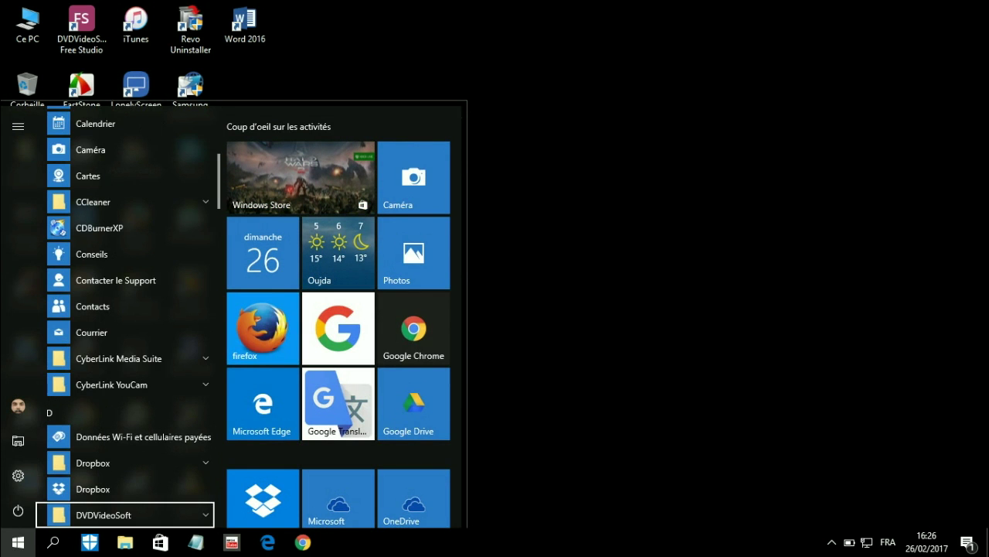
{"action": "key", "text": "Down"}
{"action": "key", "text": "Down"}
{"action": "key", "text": "Down"}
{"action": "key", "text": "Down"}
{"action": "key", "text": "Down"}
{"action": "key", "text": "Down"}
{"action": "key", "text": "Down"}
{"action": "key", "text": "Down"}
{"action": "key", "text": "Down"}
{"action": "key", "text": "Down"}
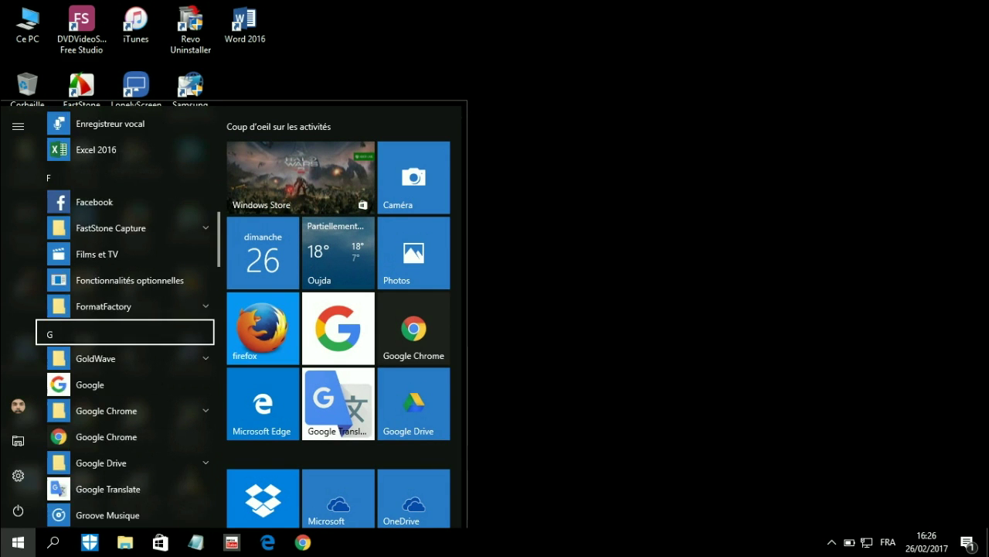
{"action": "key", "text": "Down"}
{"action": "key", "text": "Up"}
{"action": "key", "text": "Down"}
{"action": "key", "text": "Down"}
{"action": "key", "text": "Down"}
{"action": "key", "text": "Down"}
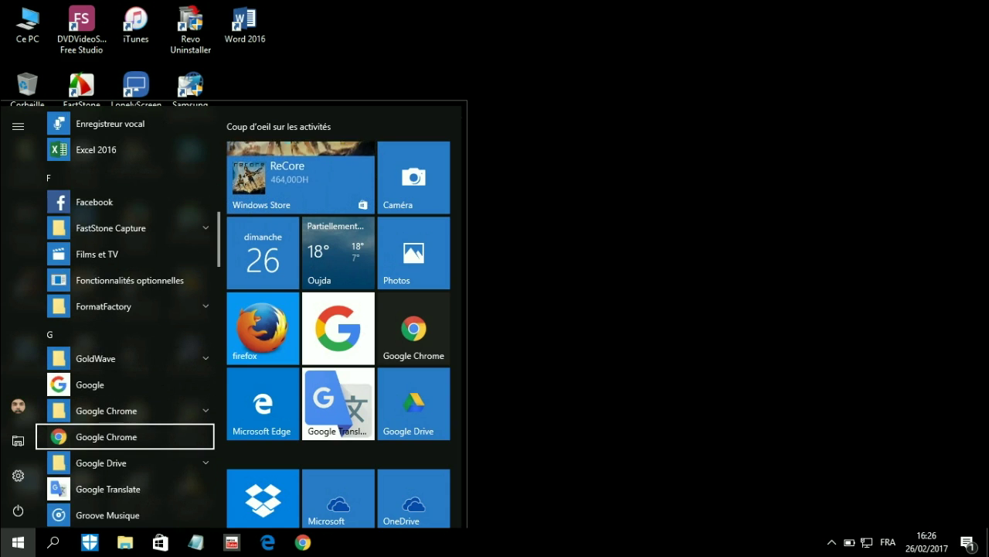
{"action": "key", "text": "Down"}
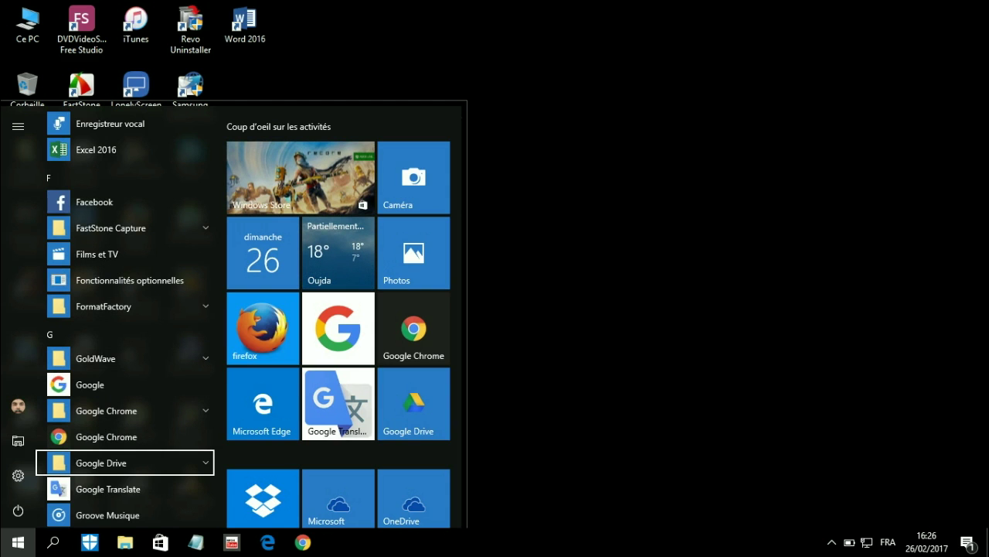
{"action": "key", "text": "Down"}
{"action": "key", "text": "Up"}
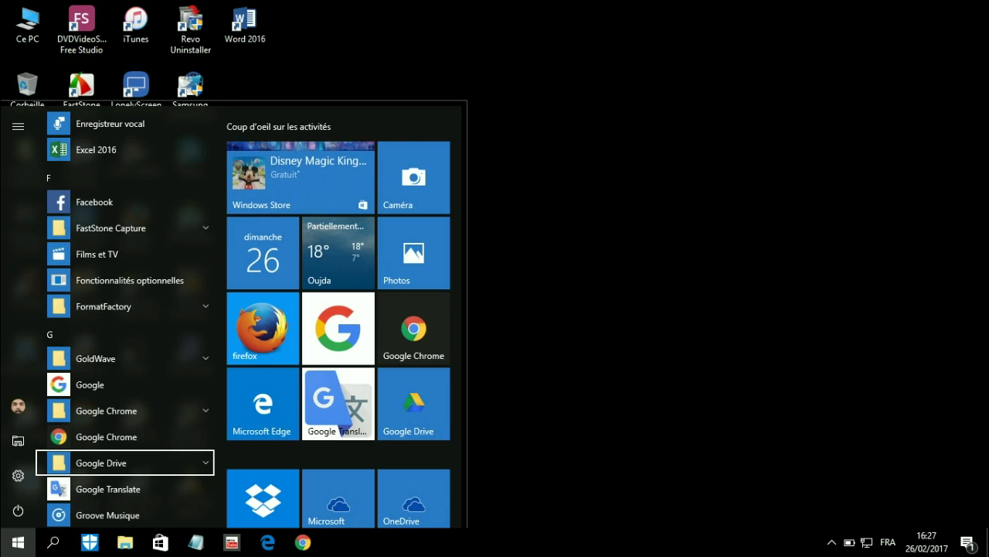
{"action": "key", "text": "Return"}
Open the file location of the Google Drive app inside the expanded Google Drive folder
{"action": "key", "text": "Down"}
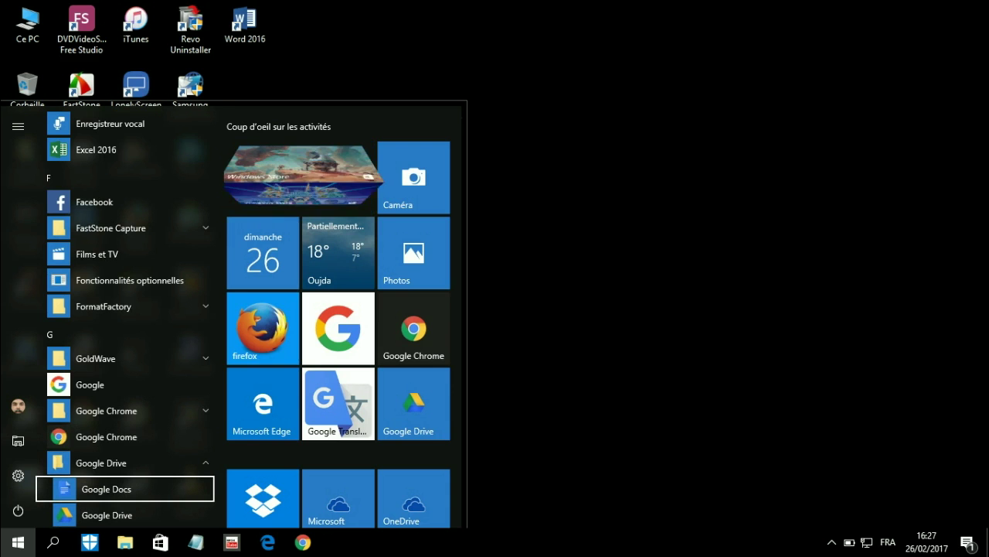
{"action": "key", "text": "Down"}
{"action": "key", "text": "Up"}
{"action": "key", "text": "Down"}
{"action": "key", "text": "Down"}
{"action": "key", "text": "Up"}
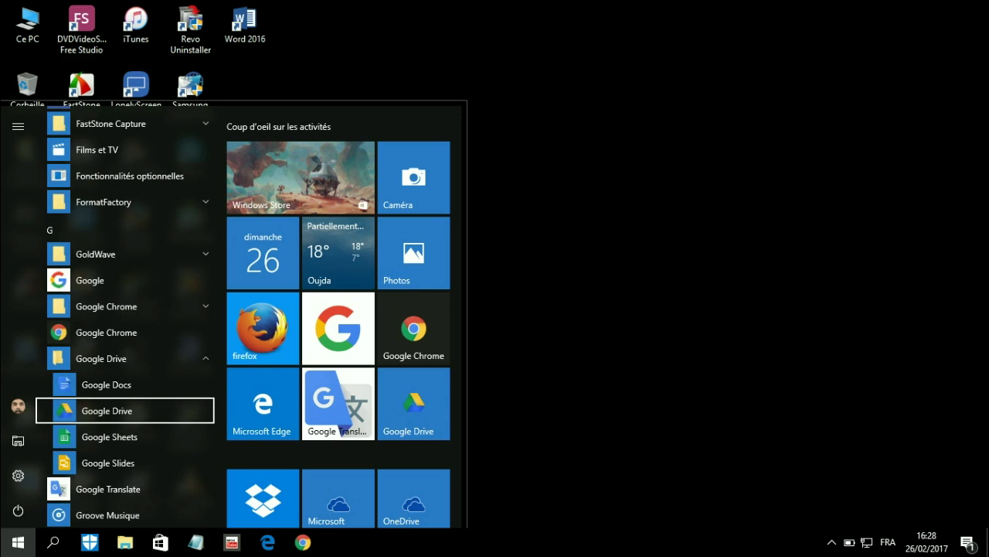
{"action": "key", "text": "shift+F10"}
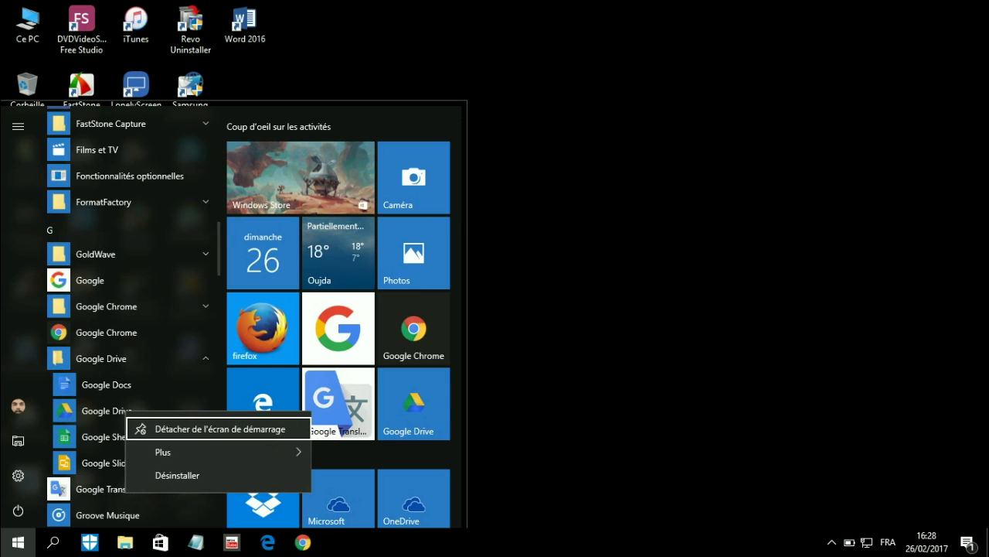
{"action": "key", "text": "Down"}
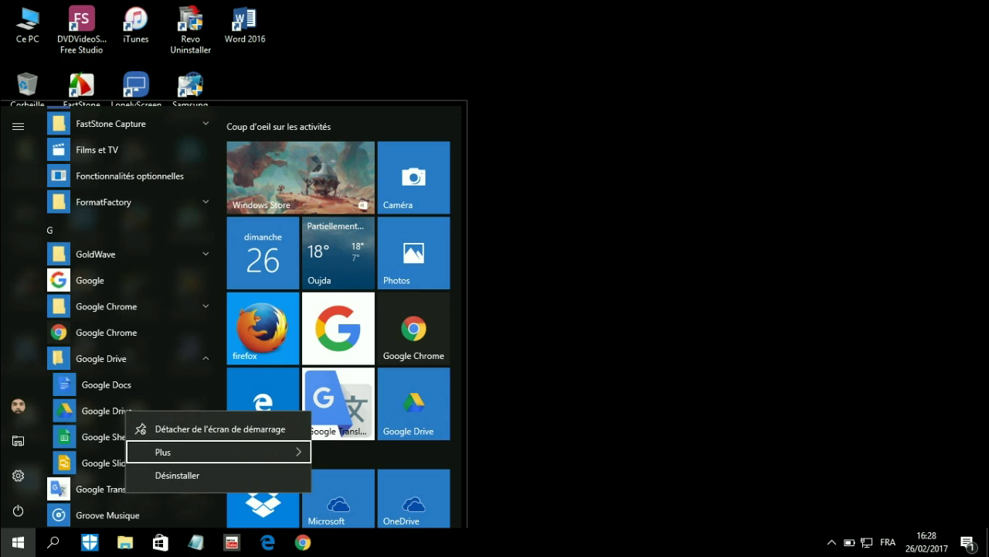
{"action": "key", "text": "Down"}
{"action": "key", "text": "Up"}
{"action": "key", "text": "Up"}
{"action": "key", "text": "Down"}
{"action": "key", "text": "Right"}
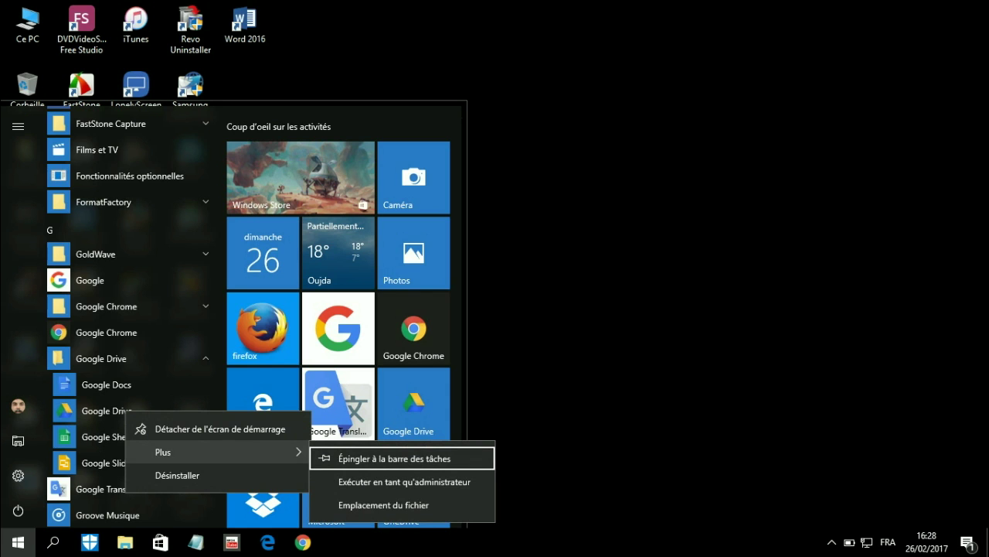
{"action": "key", "text": "Down"}
{"action": "key", "text": "Down"}
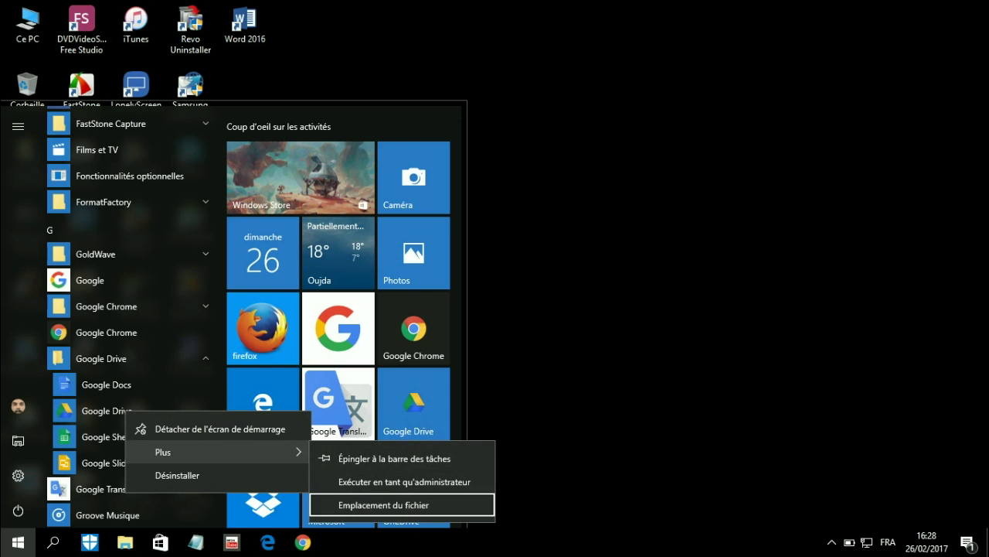
{"action": "key", "text": "Down"}
{"action": "key", "text": "Up"}
{"action": "key", "text": "Return"}
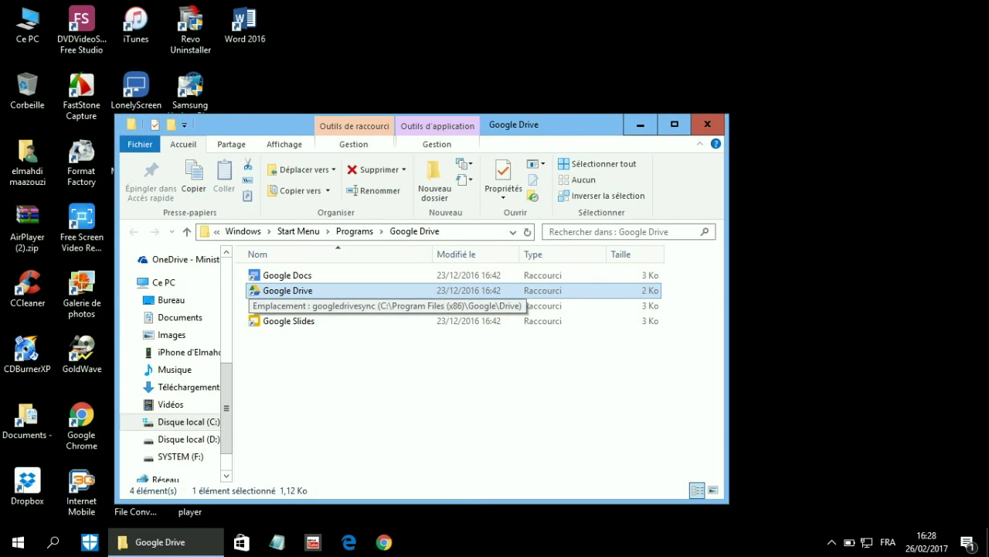
Send a shortcut of Google Drive to the desktop and close the Google Drive folder window
{"action": "right_click", "coordinate": [256, 290]}
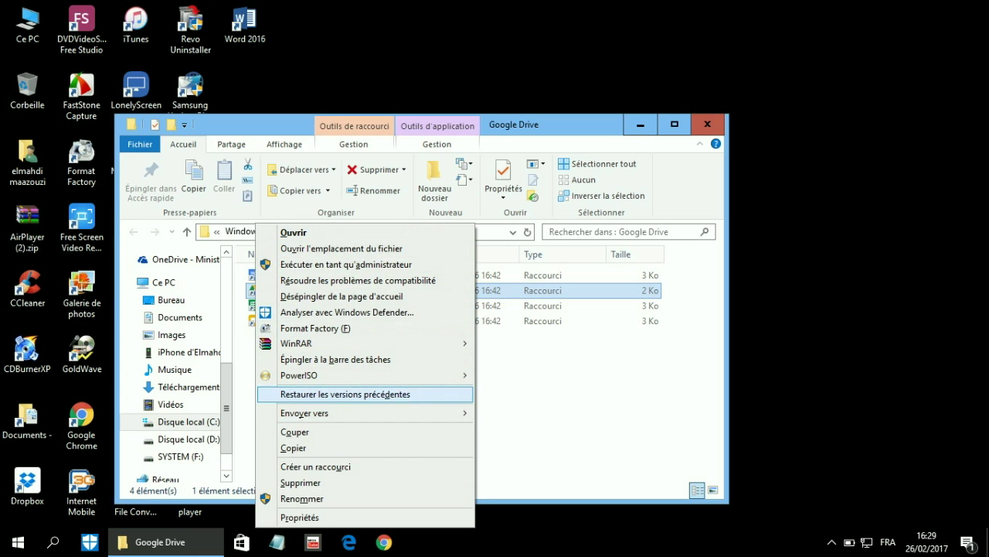
{"action": "mouse_move", "coordinate": [363, 413]}
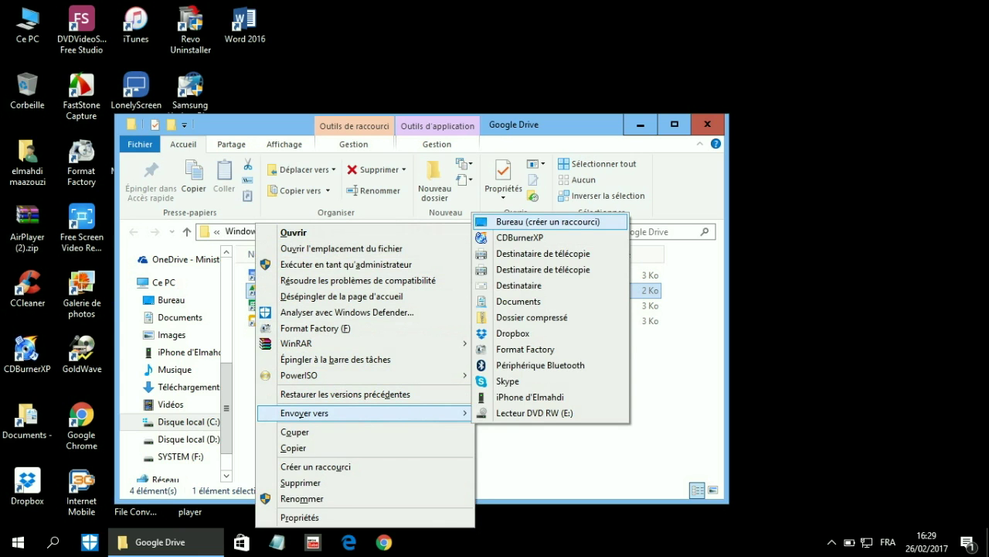
{"action": "left_click", "coordinate": [547, 222]}
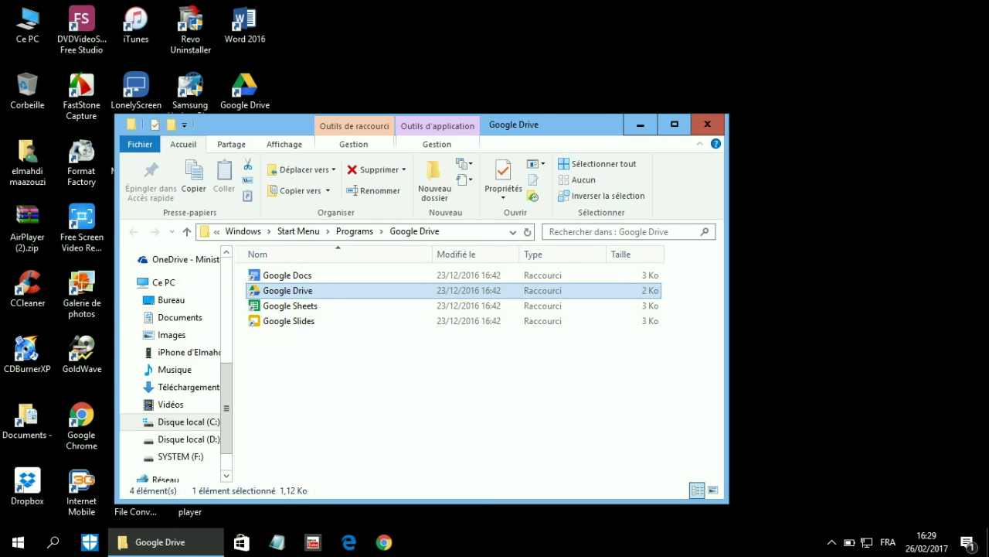
{"action": "key", "text": "alt+F4"}
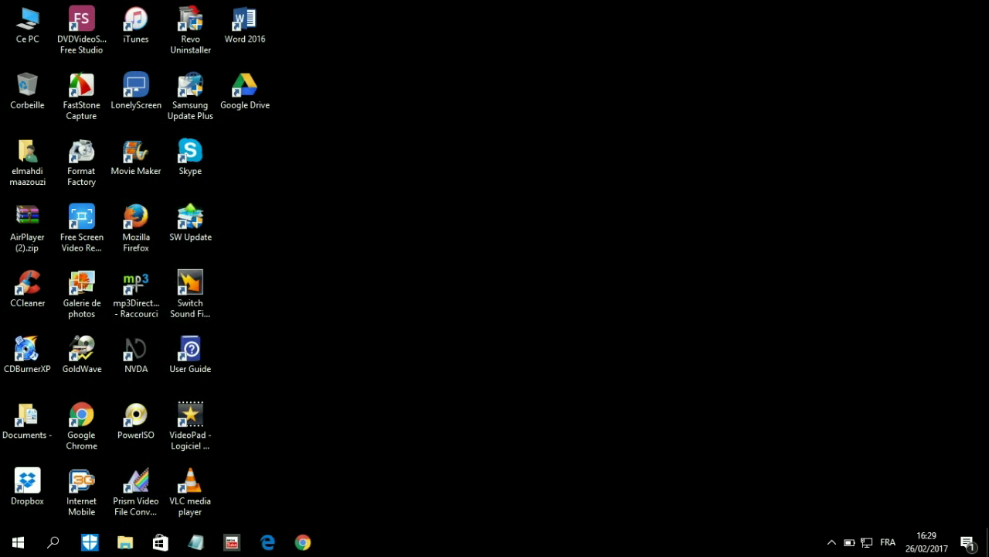
Find the new Google Drive shortcut among the desktop icons and start Google Drive
{"action": "key", "text": "d"}
{"action": "key", "text": "d"}
{"action": "key", "text": "c"}
{"action": "key", "text": "a"}
{"action": "key", "text": "Up"}
{"action": "key", "text": "Up"}
{"action": "key", "text": "Right"}
{"action": "key", "text": "Right"}
{"action": "key", "text": "Right"}
{"action": "key", "text": "Right"}
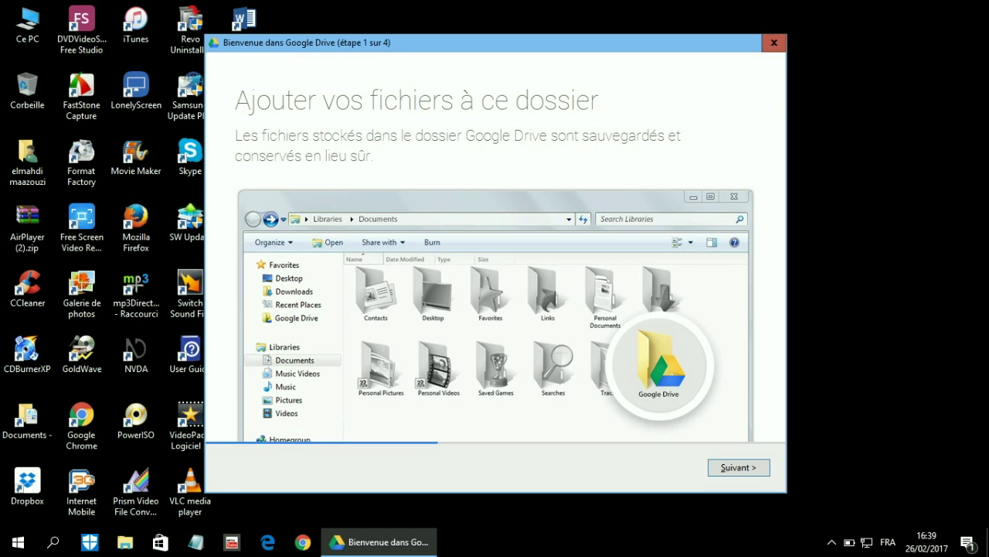
Go through the four pages of the Google Drive welcome wizard and finish it
{"action": "key", "text": "Tab"}
{"action": "key", "text": "Tab"}
{"action": "key", "text": "Return"}
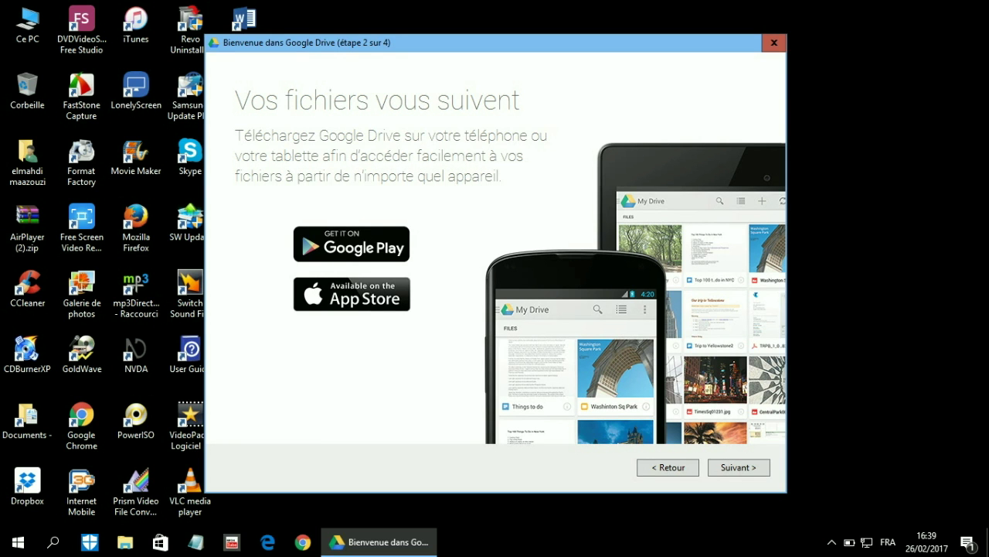
{"action": "key", "text": "Tab"}
{"action": "key", "text": "Return"}
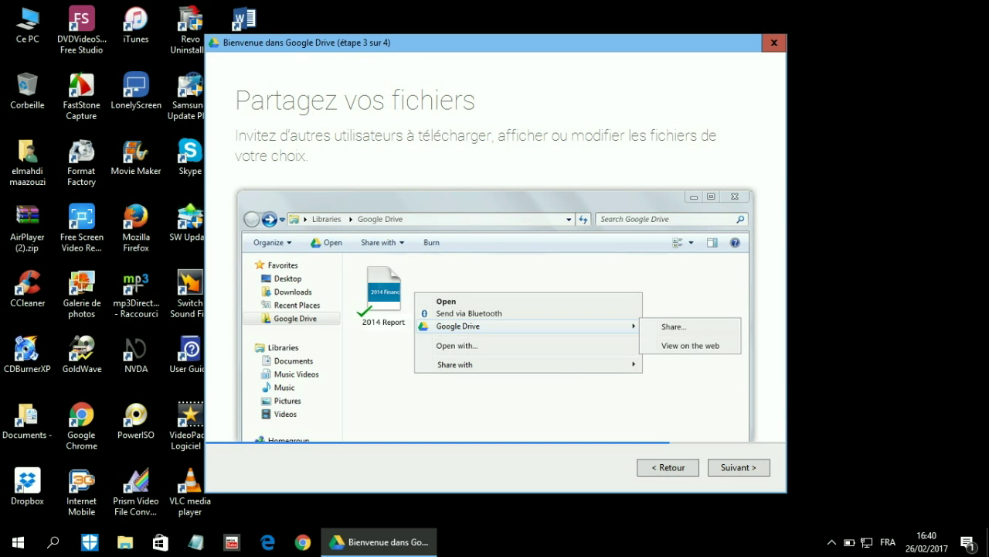
{"action": "key", "text": "Tab"}
{"action": "key", "text": "Return"}
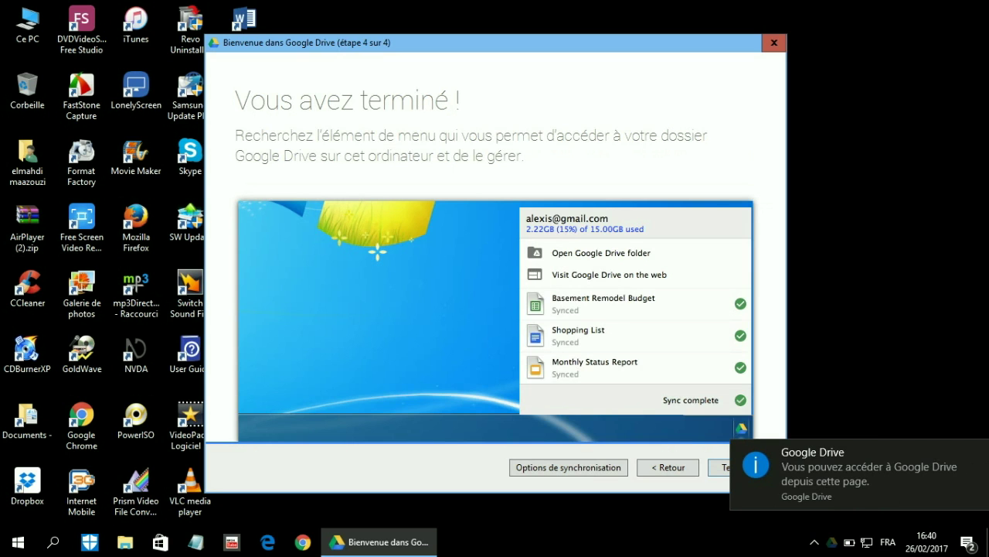
{"action": "key", "text": "Return"}
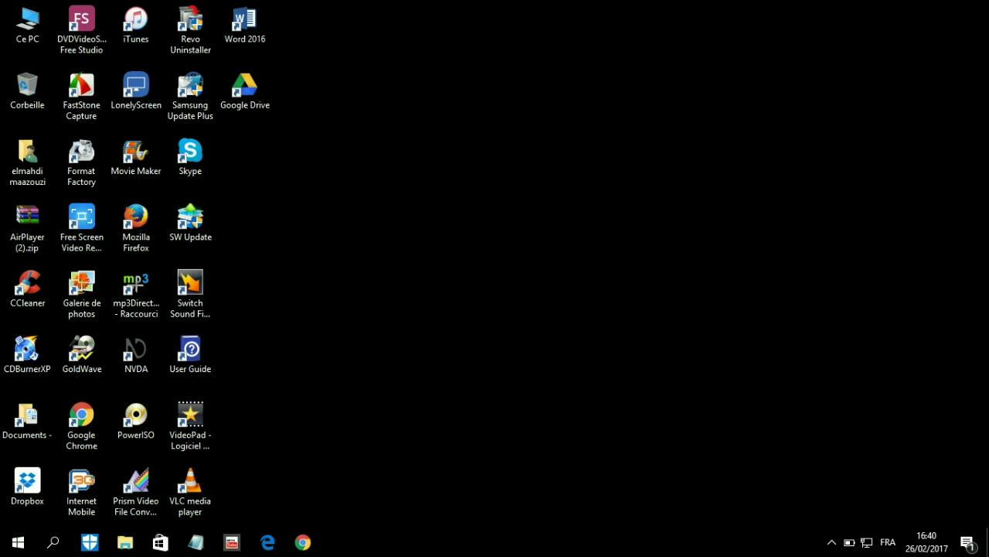
Cancel the Windows shutdown dialog and close the open Google Drive folder window
{"action": "key", "text": "s"}
{"action": "key", "text": "u"}
{"action": "key", "text": "l"}
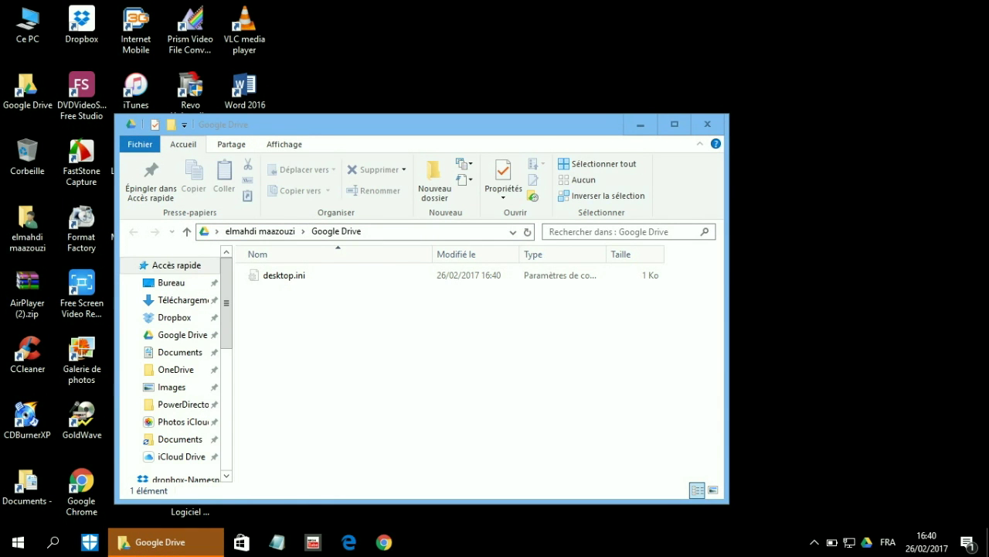
{"action": "key", "text": "alt+F4"}
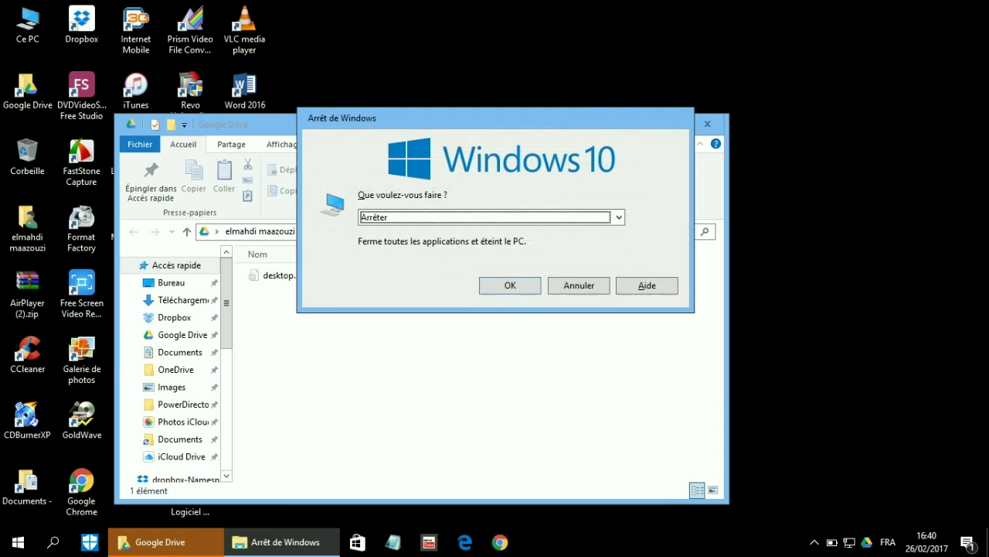
{"action": "key", "text": "Escape"}
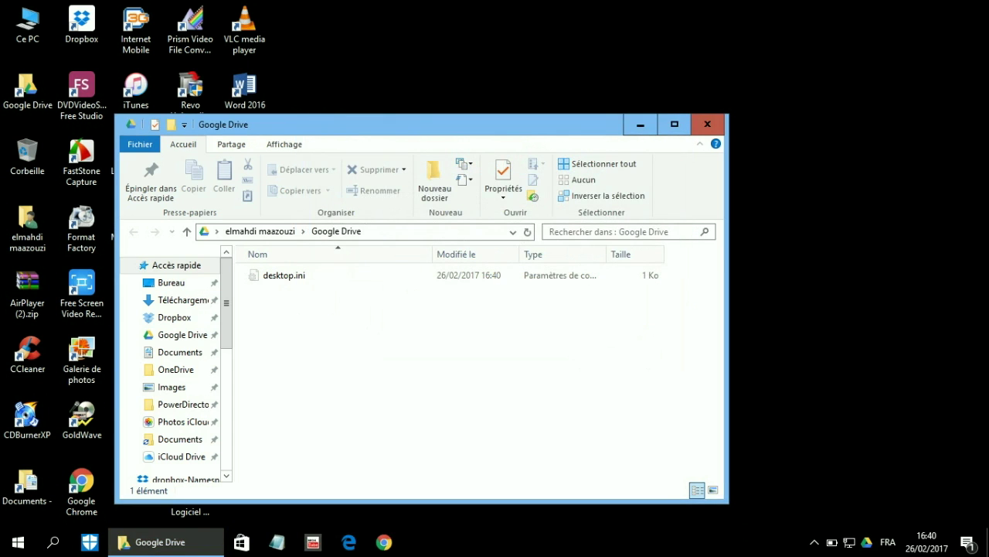
{"action": "key", "text": "alt+F4"}
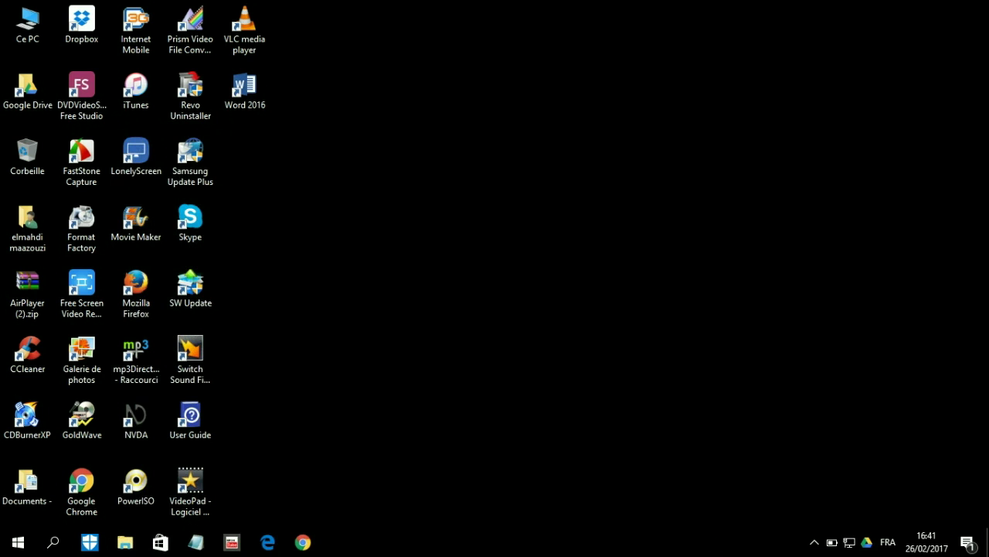
Look through the desktop icons for the Google Drive folder shortcut
{"action": "left_click", "coordinate": [27, 93]}
{"action": "left_click", "coordinate": [27, 27]}
{"action": "left_click", "coordinate": [27, 93]}
{"action": "left_click", "coordinate": [27, 158]}
{"action": "key", "text": "Down"}
{"action": "key", "text": "Down"}
{"action": "key", "text": "Down"}
{"action": "key", "text": "Up"}
{"action": "key", "text": "Up"}
{"action": "key", "text": "Up"}
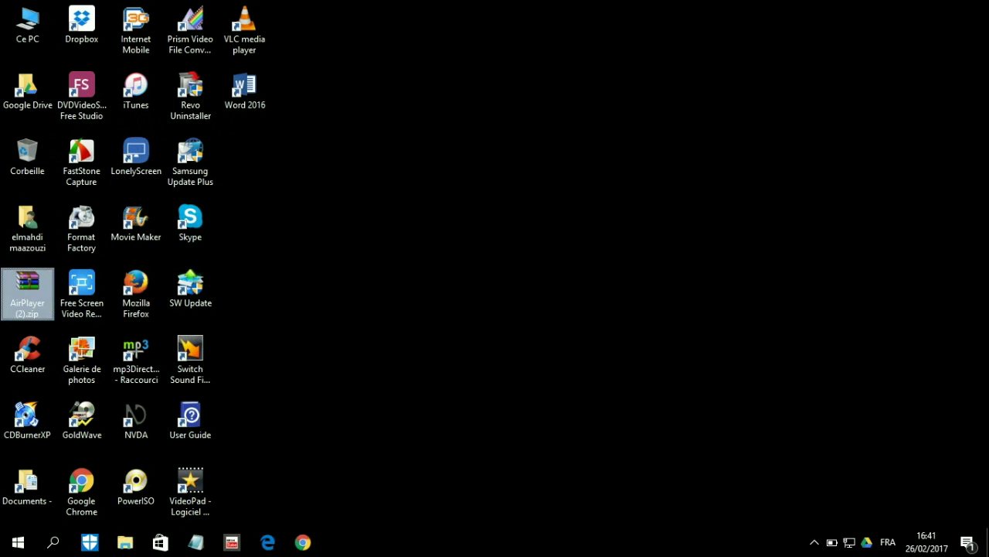
{"action": "key", "text": "Up"}
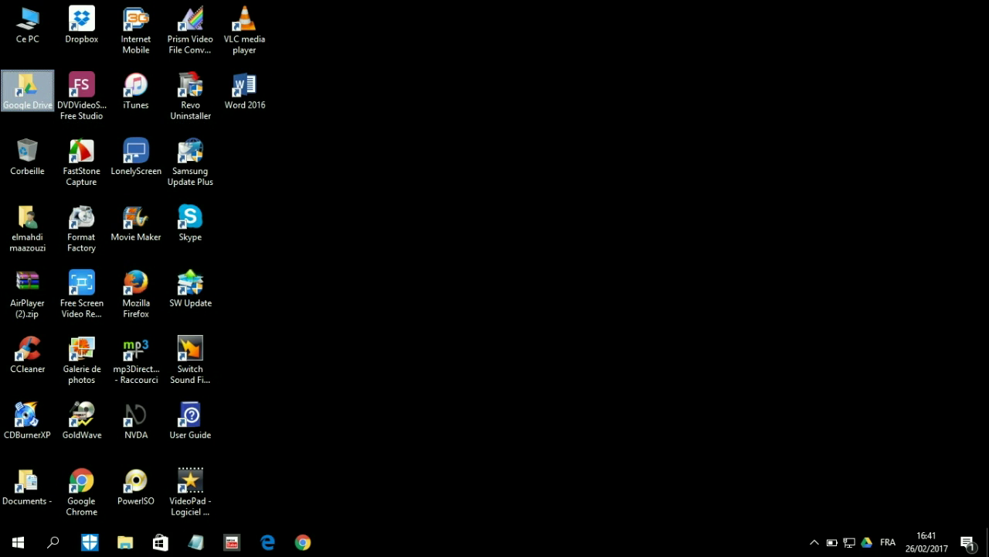
Open the Google Drive sync status pop-up from the notification area
{"action": "key", "text": "Down"}
{"action": "key", "text": "Down"}
{"action": "key", "text": "Down"}
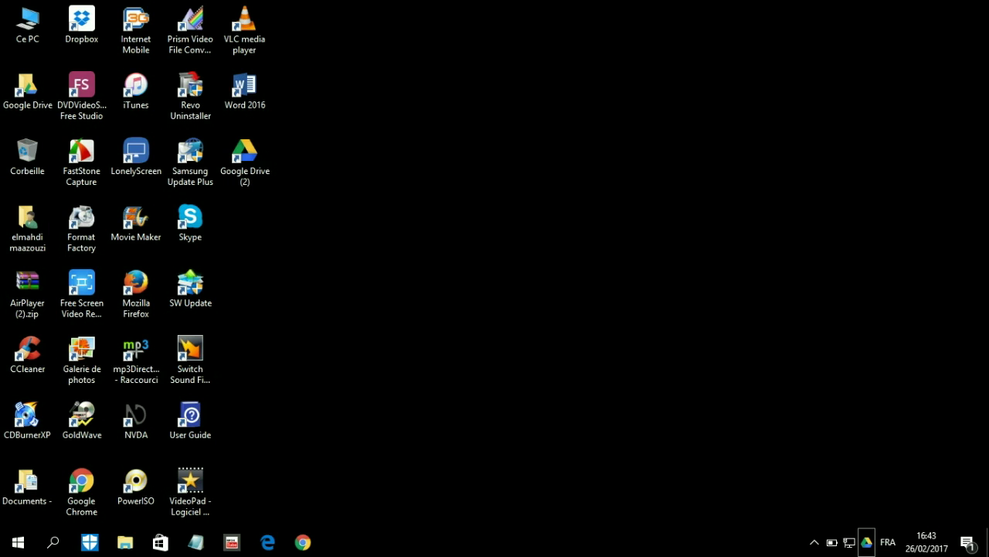
{"action": "left_click", "coordinate": [867, 541]}
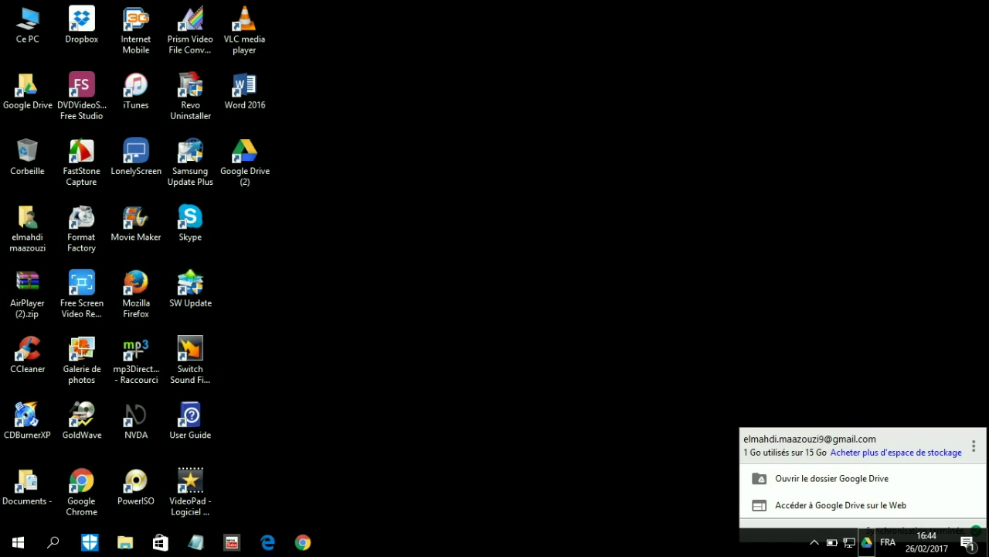
Look through the entries of the Google Drive options menu in the sync status pop-up
{"action": "left_click", "coordinate": [974, 445]}
{"action": "key", "text": "Down"}
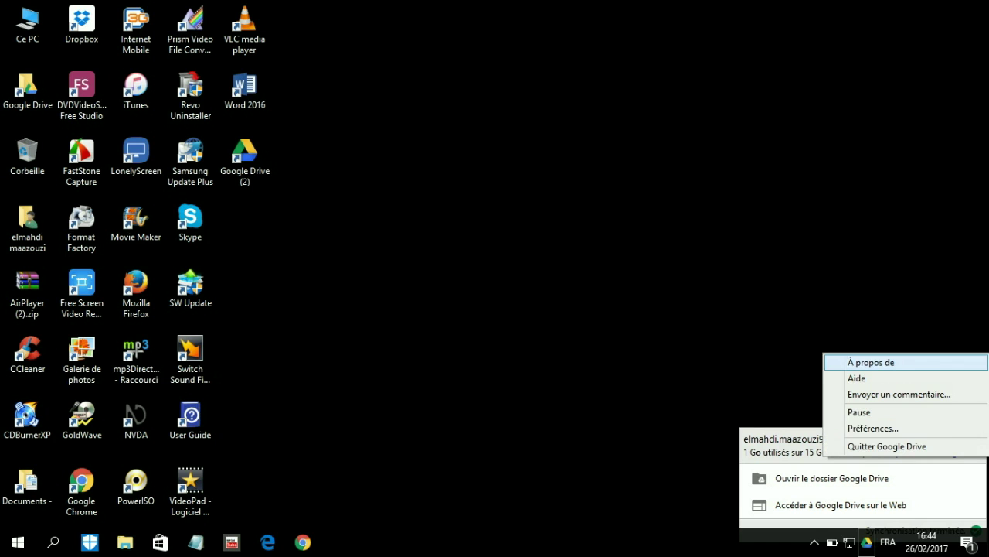
{"action": "key", "text": "Up"}
{"action": "key", "text": "Down"}
{"action": "key", "text": "Down"}
{"action": "key", "text": "Down"}
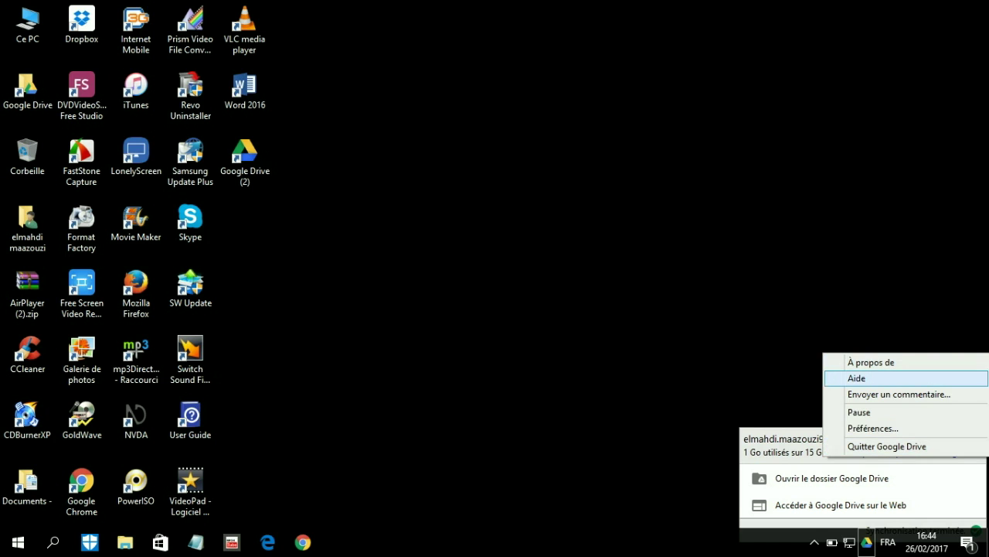
{"action": "key", "text": "Down"}
{"action": "key", "text": "Down"}
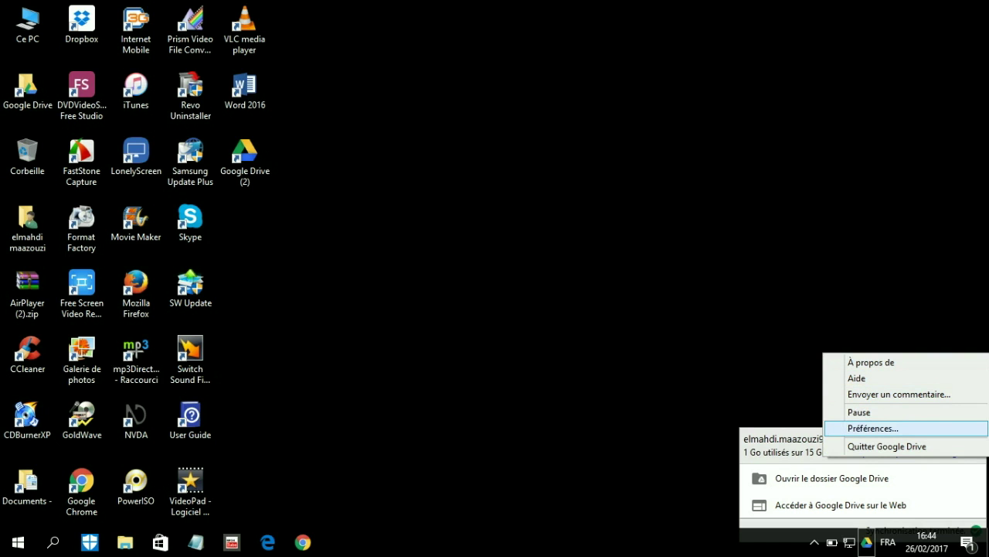
{"action": "key", "text": "Up"}
{"action": "key", "text": "Up"}
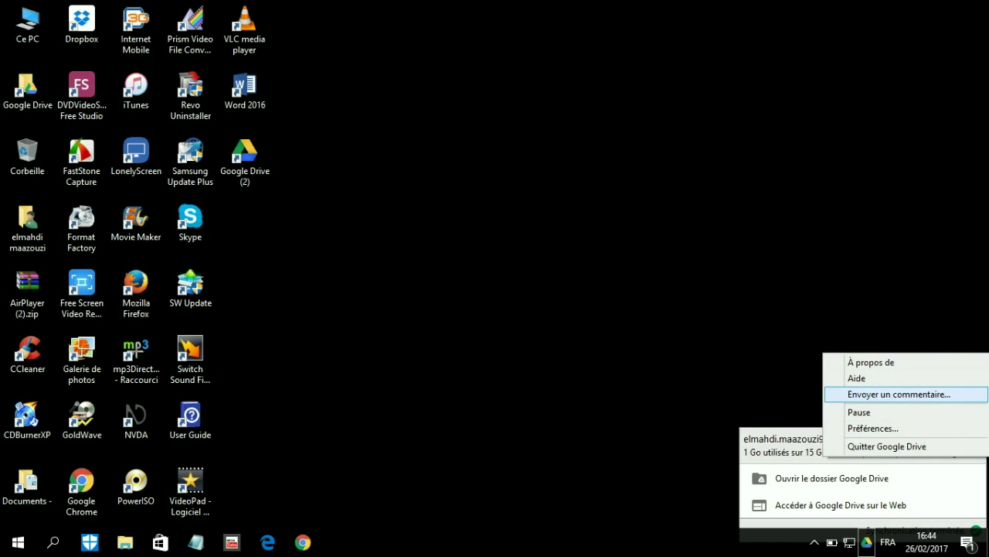
{"action": "key", "text": "Down"}
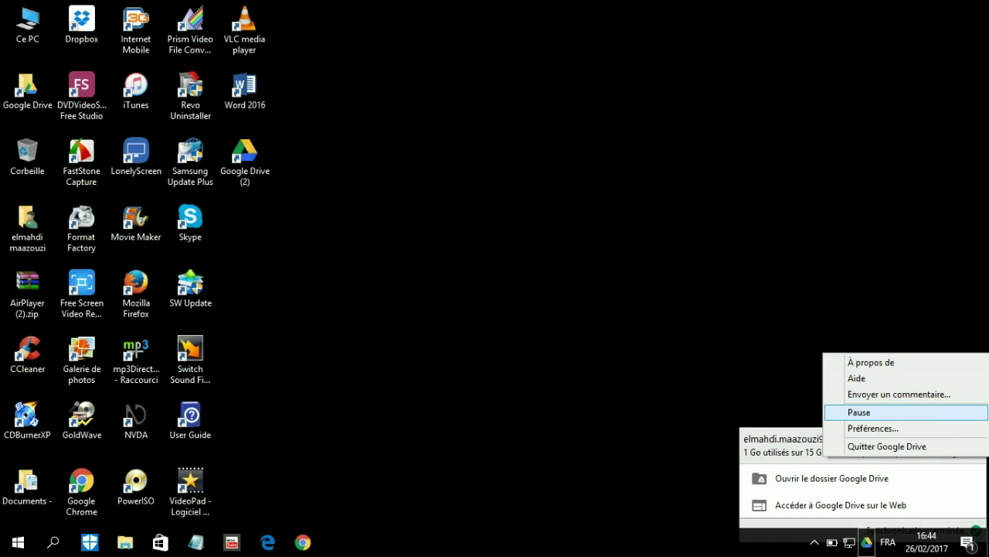
{"action": "key", "text": "Down"}
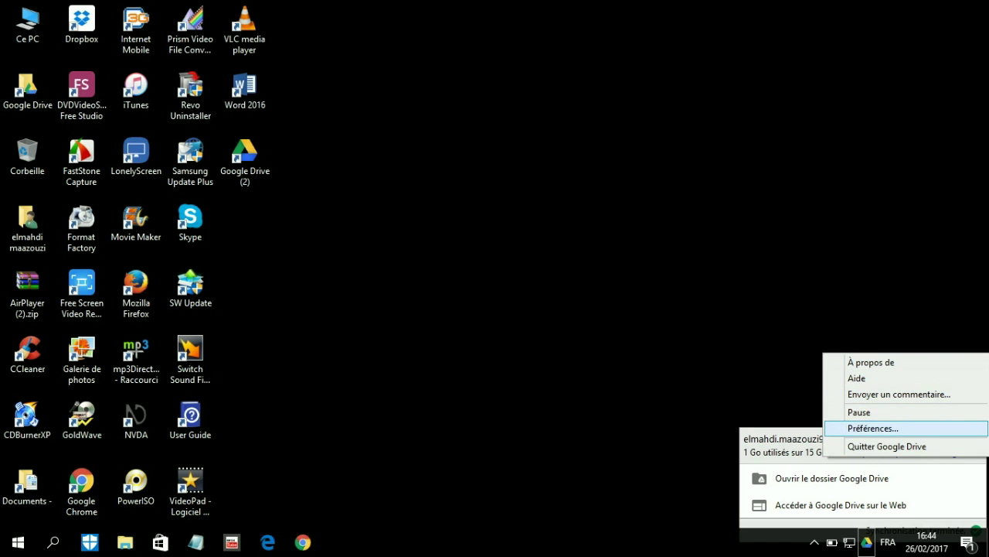
{"action": "key", "text": "Down"}
{"action": "key", "text": "Down"}
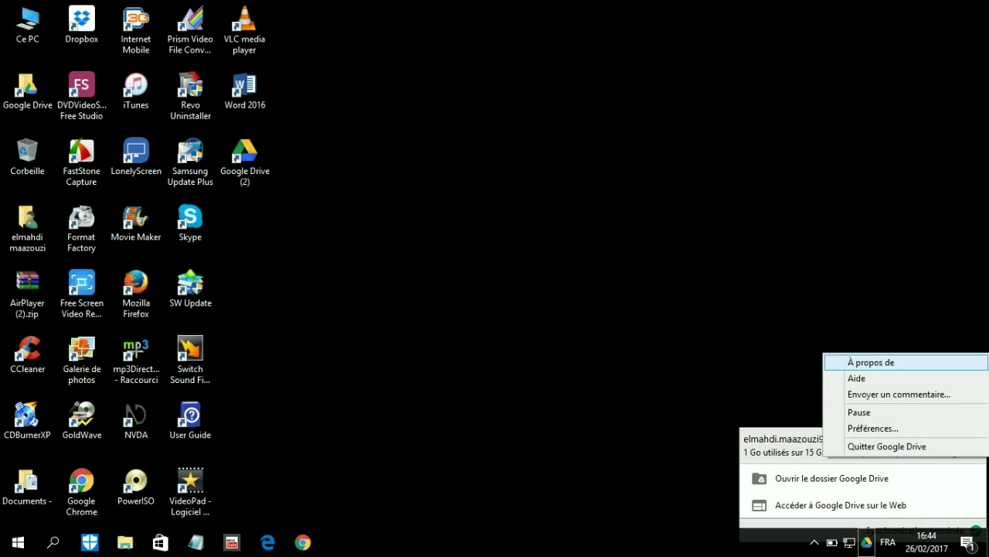
Open the Google Drive preferences dialog
{"action": "key", "text": "Up"}
{"action": "key", "text": "Up"}
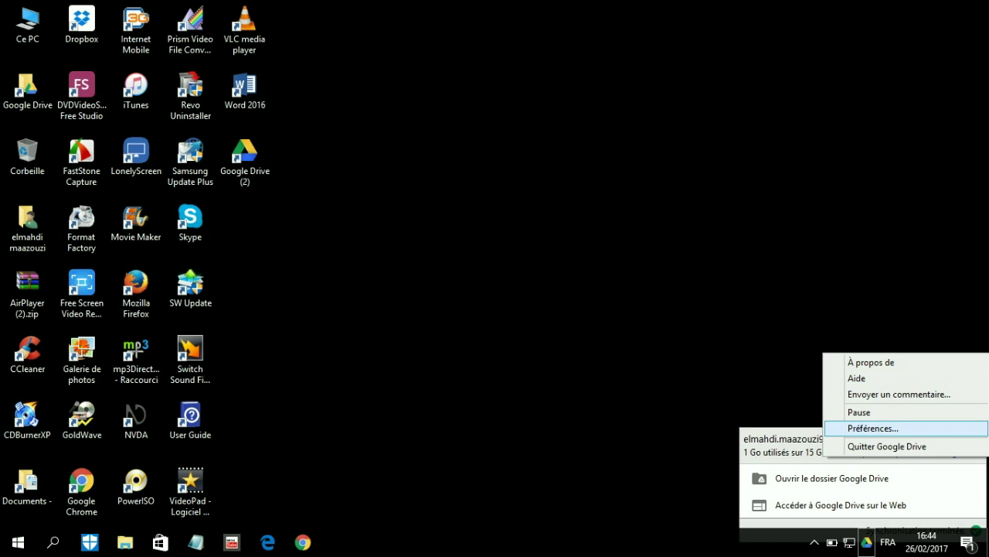
{"action": "key", "text": "Return"}
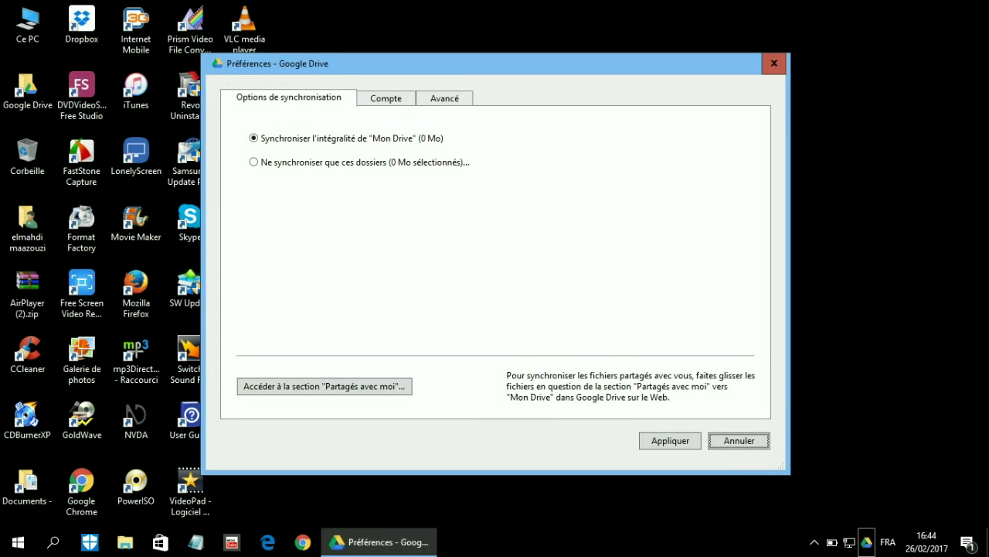
Try the "Ne synchroniser que ces dossiers" option, restore syncing the whole of "Mon Drive" and go over the remaining controls
{"action": "key", "text": "Tab"}
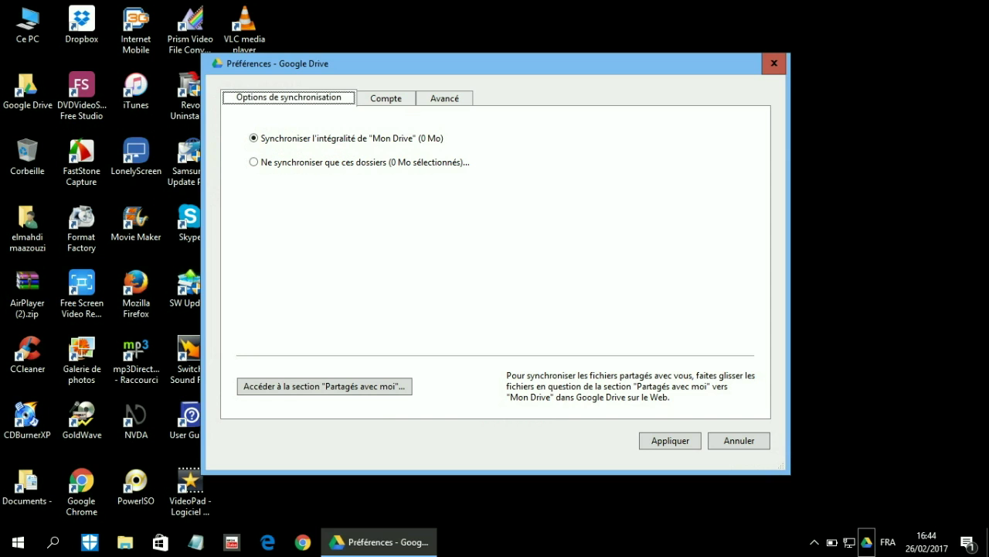
{"action": "key", "text": "Tab"}
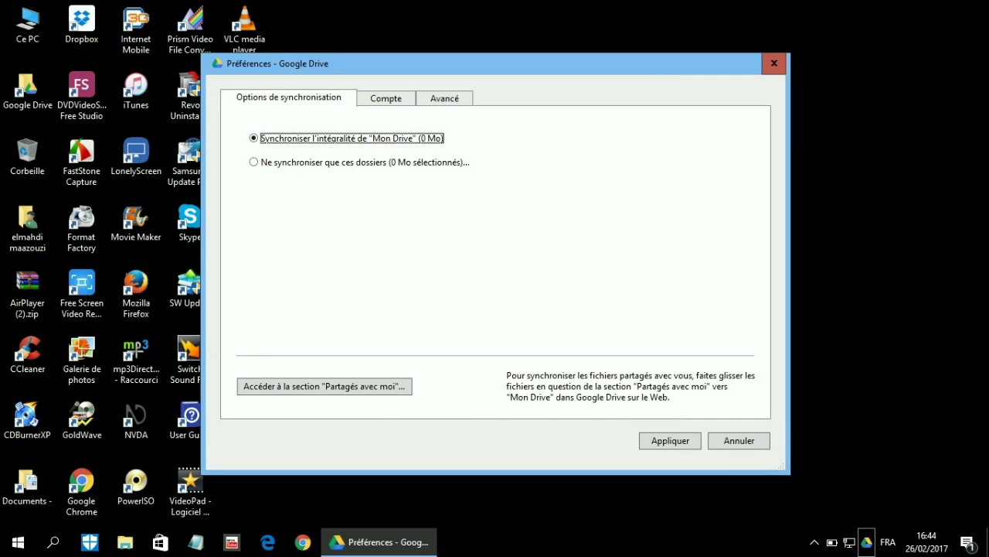
{"action": "key", "text": "Tab"}
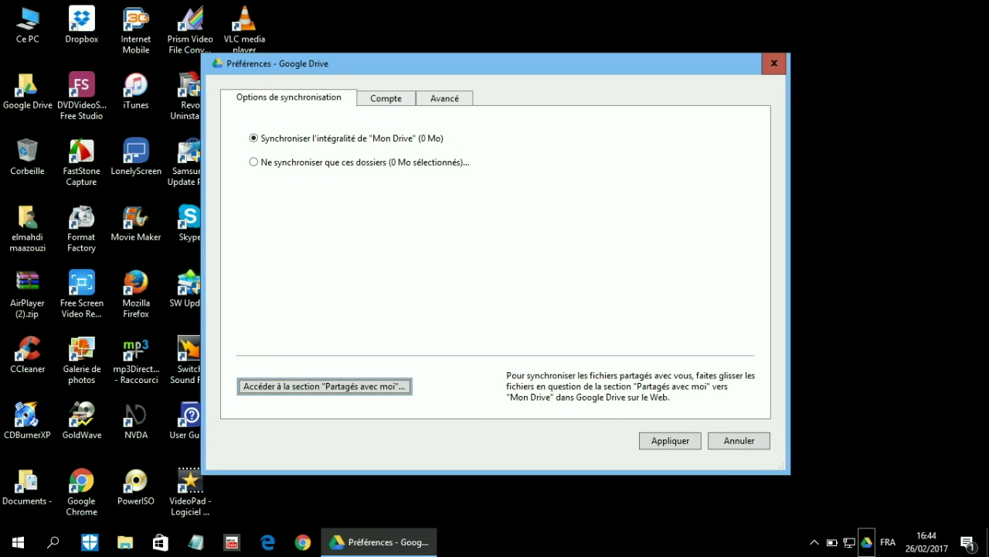
{"action": "key", "text": "shift+Tab"}
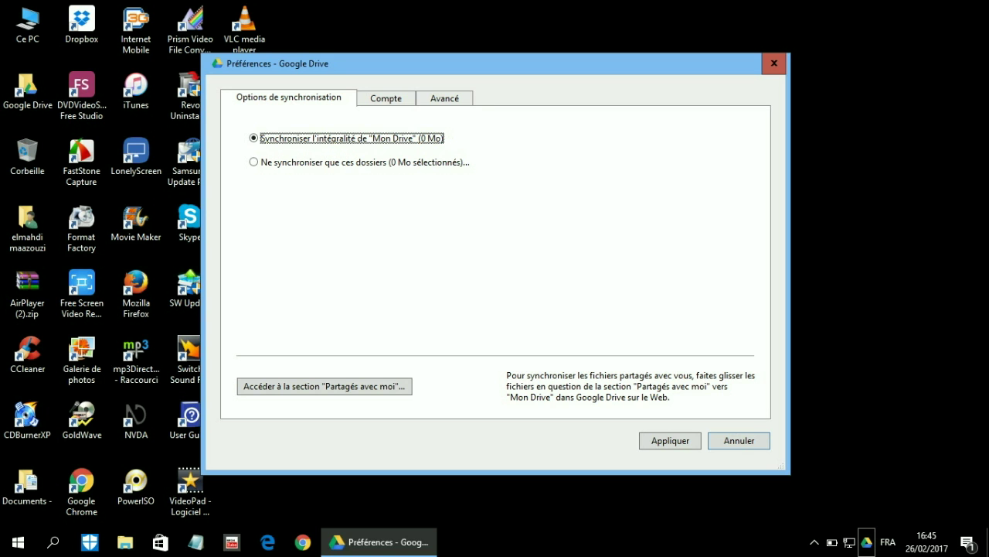
{"action": "key", "text": "Down"}
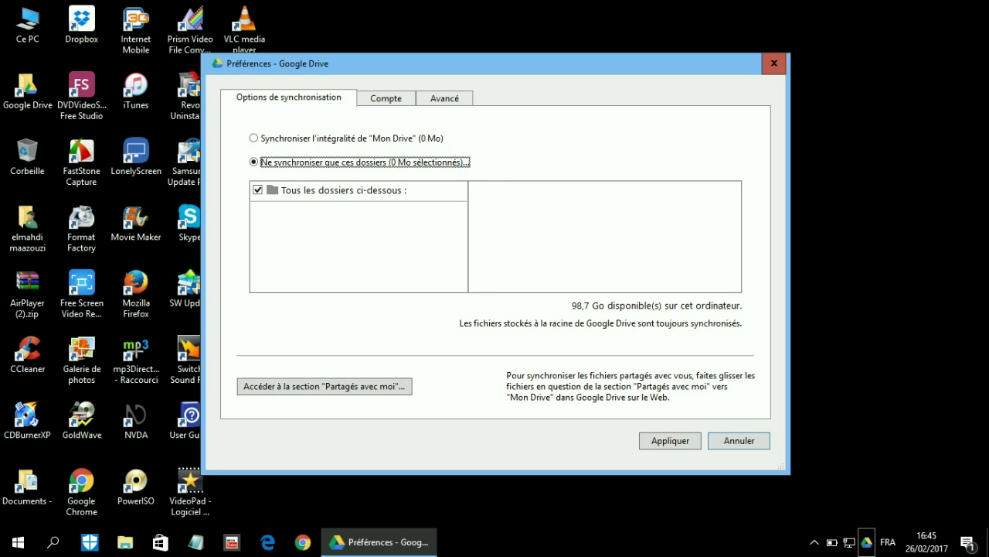
{"action": "key", "text": "Up"}
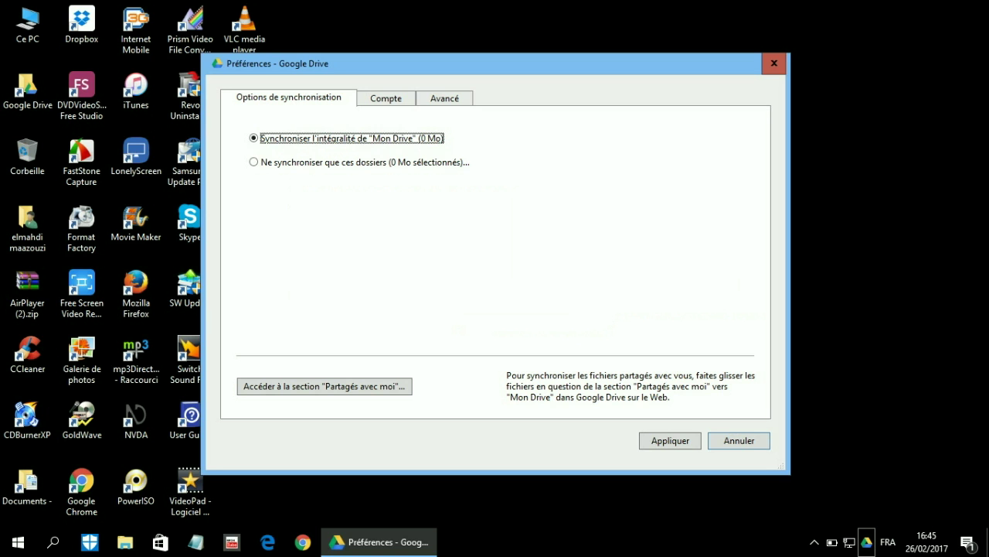
{"action": "key", "text": "Down"}
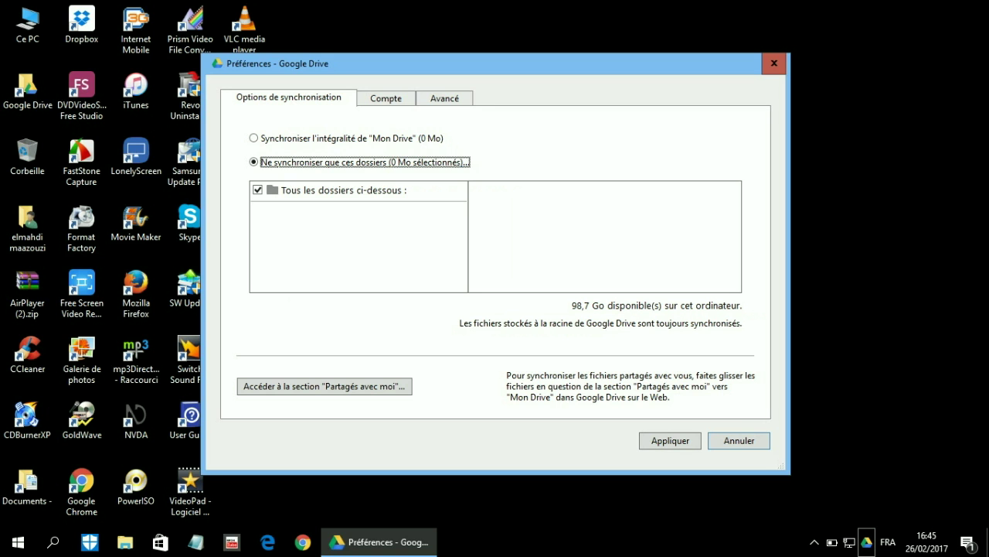
{"action": "left_click", "coordinate": [254, 138]}
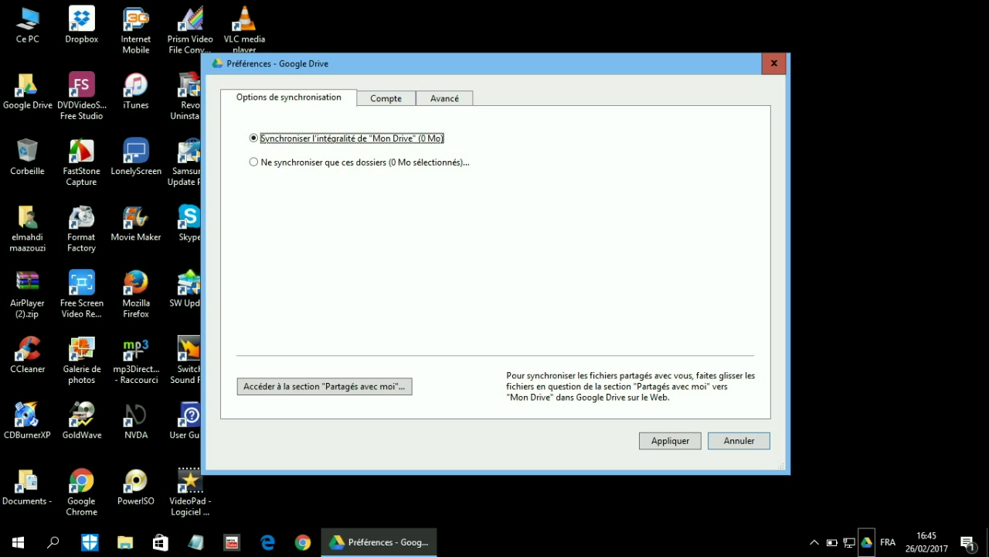
{"action": "left_click", "coordinate": [324, 385]}
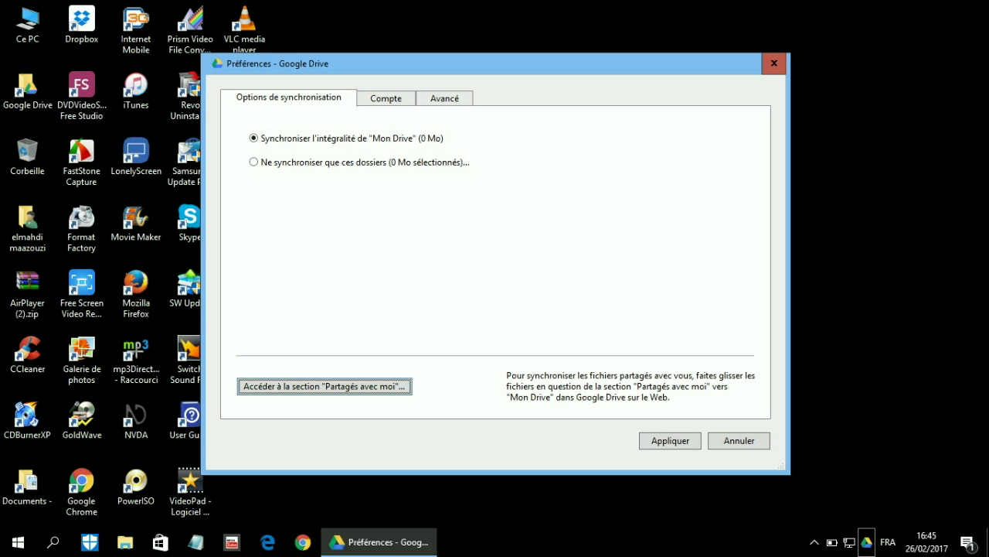
{"action": "key", "text": "Tab"}
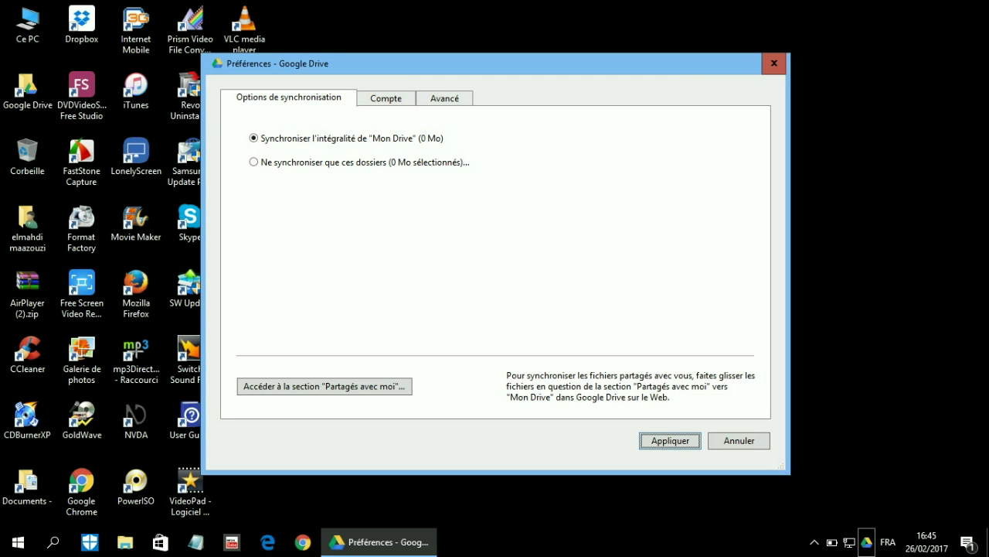
{"action": "key", "text": "Tab"}
{"action": "key", "text": "Tab"}
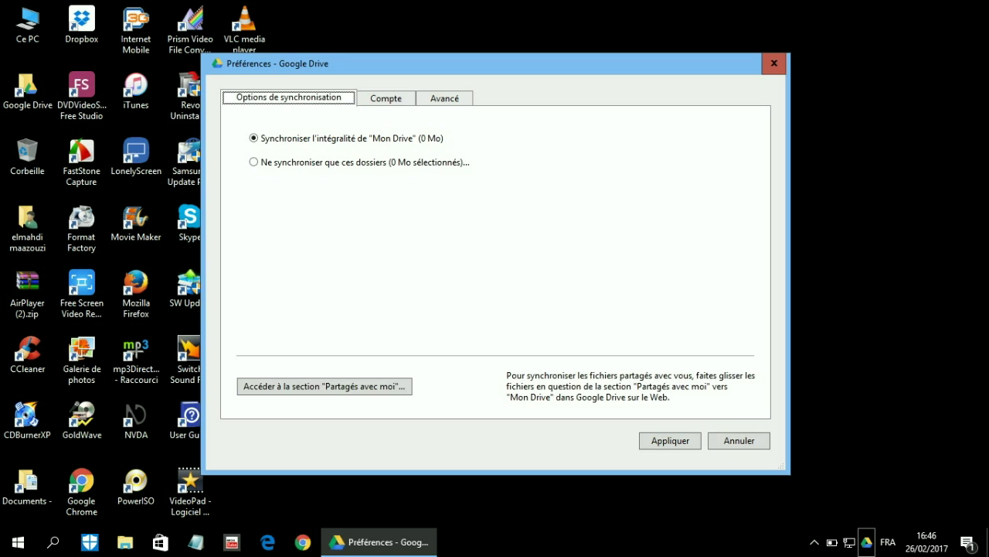
Examine the account preferences, including the choices to disconnect the account and buy more storage space
{"action": "key", "text": "Right"}
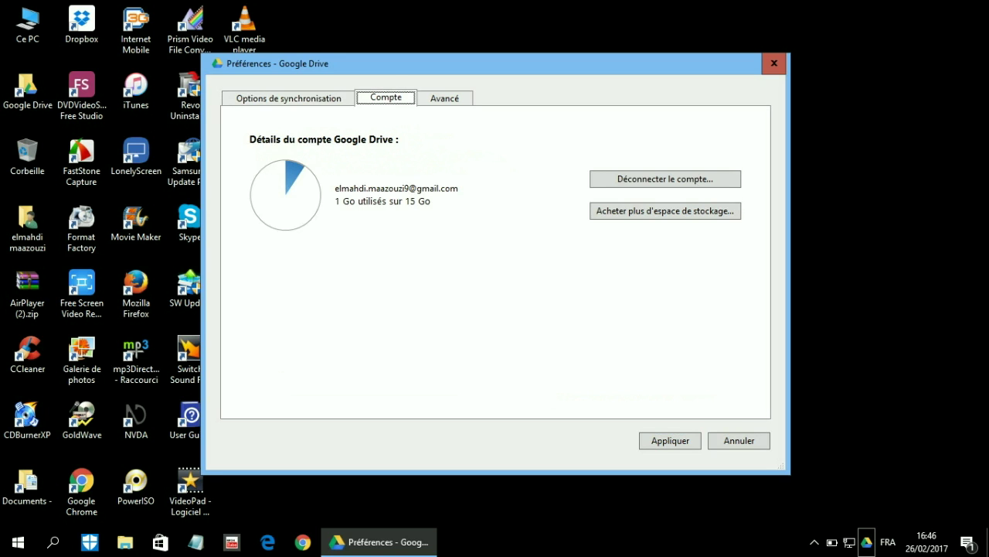
{"action": "key", "text": "Tab"}
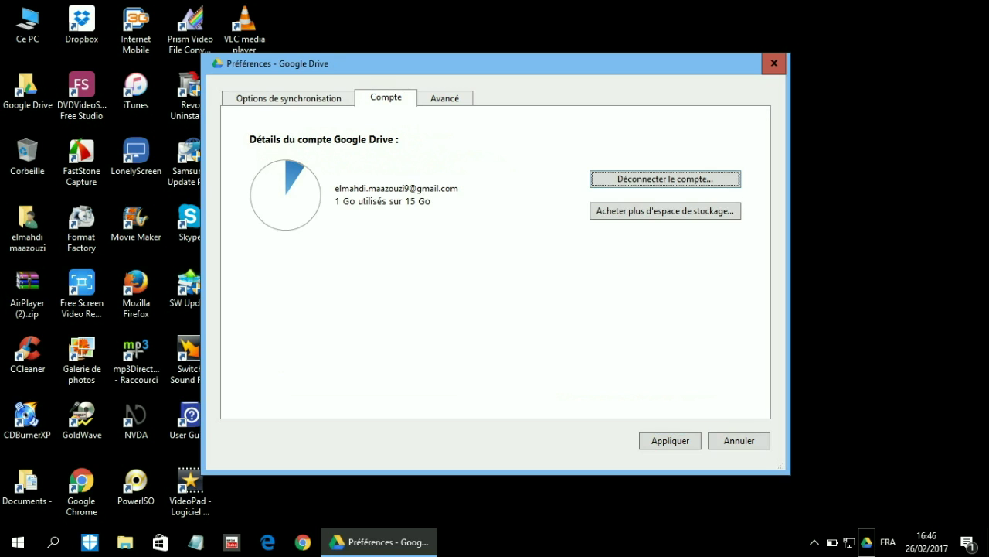
{"action": "key", "text": "Tab"}
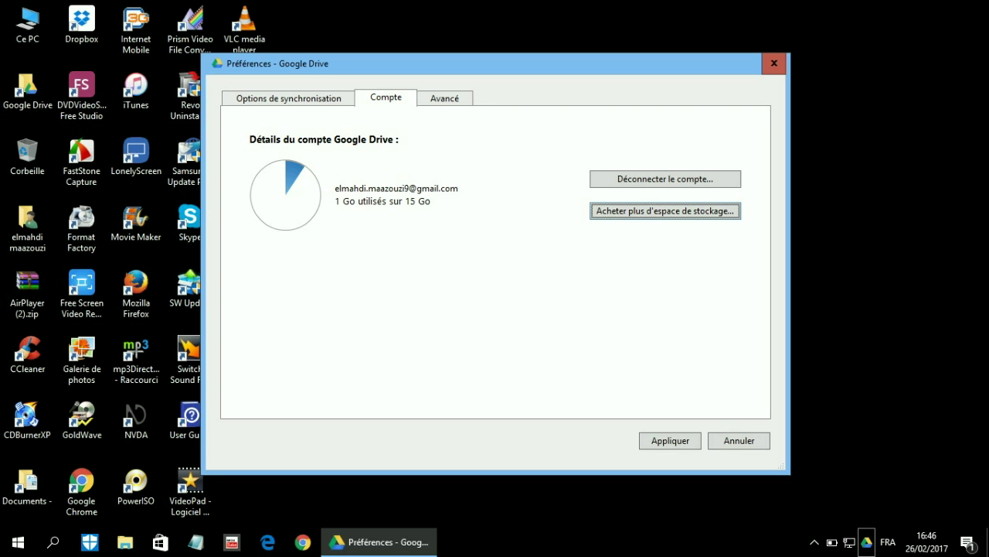
{"action": "key", "text": "Tab"}
{"action": "key", "text": "Tab"}
{"action": "key", "text": "Tab"}
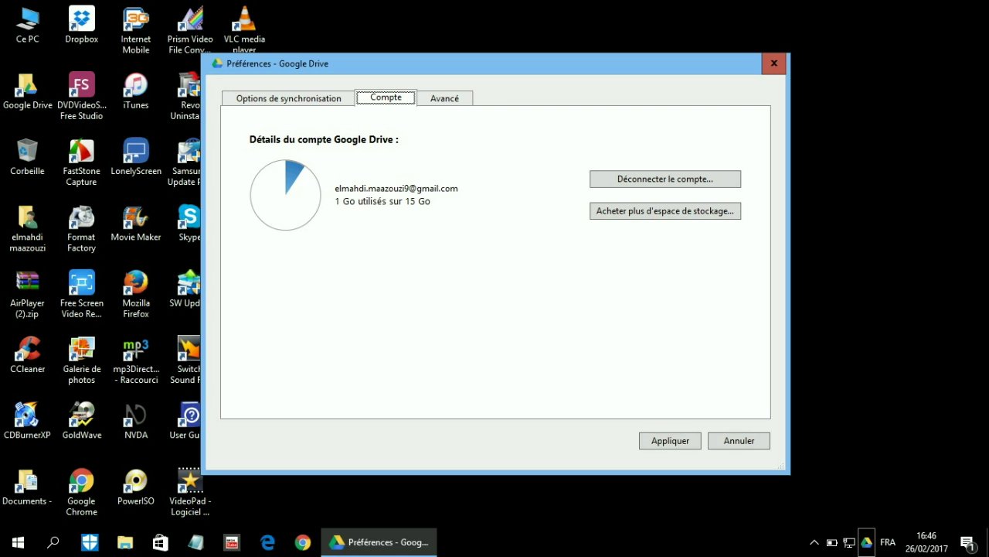
{"action": "key", "text": "Tab"}
{"action": "key", "text": "Tab"}
{"action": "key", "text": "Tab"}
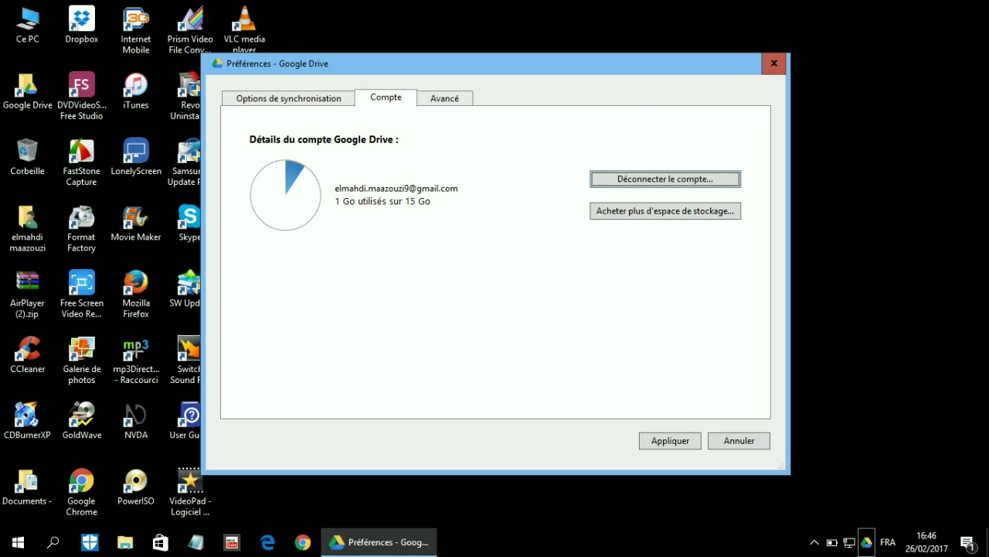
{"action": "key", "text": "Tab"}
{"action": "key", "text": "Tab"}
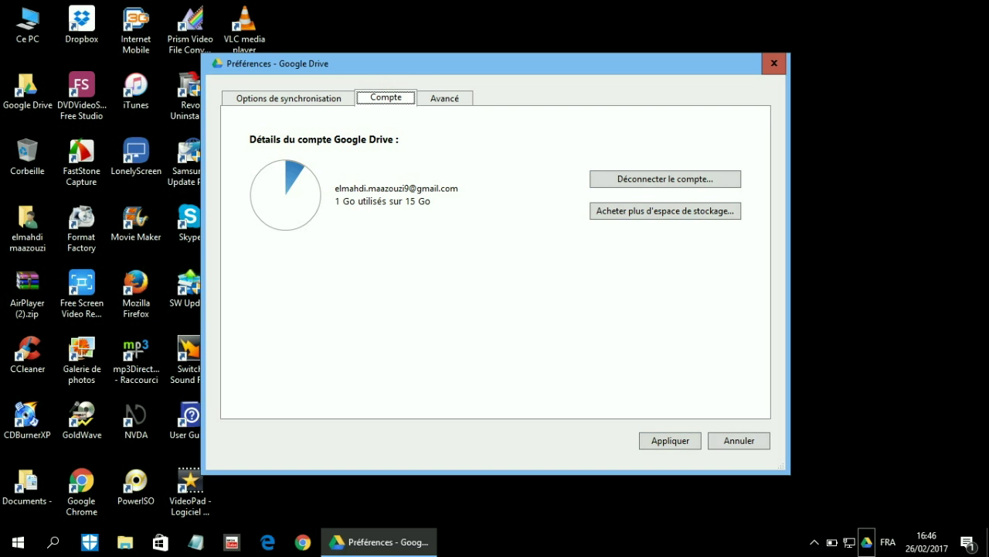
Show the advanced preferences and go over the proxy choices "Détection automatique" and "Connexion directe"
{"action": "key", "text": "Right"}
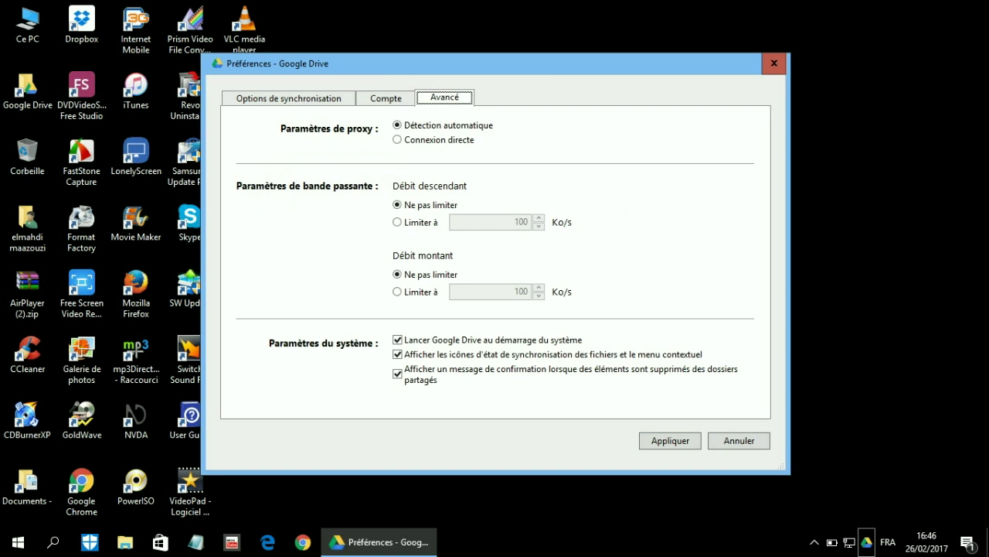
{"action": "key", "text": "Tab"}
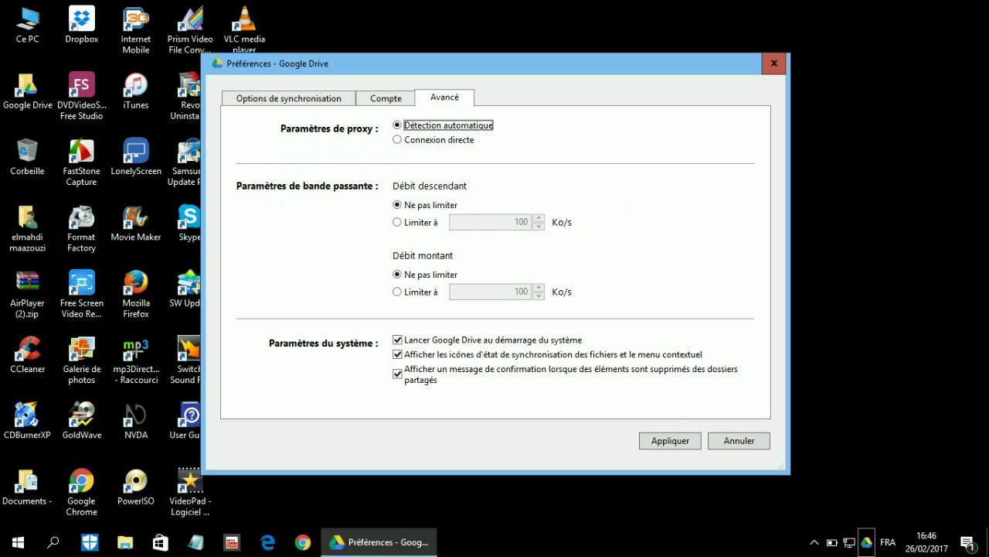
{"action": "key", "text": "Tab"}
{"action": "key", "text": "shift+Tab"}
{"action": "key", "text": "Down"}
{"action": "key", "text": "Up"}
Try limiting the download rate to 100 Ko/s and restore "Ne pas limiter"
{"action": "key", "text": "Tab"}
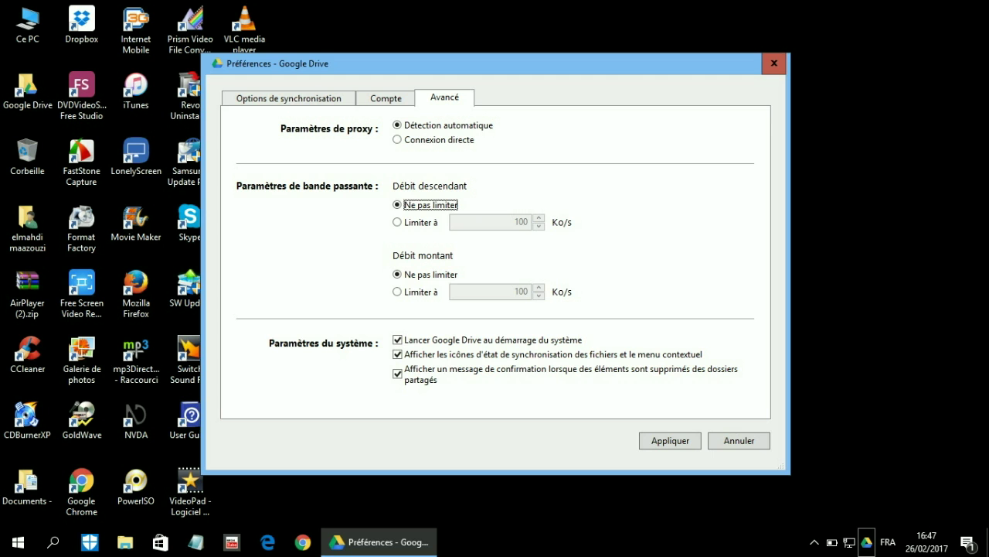
{"action": "left_click", "coordinate": [397, 222]}
{"action": "key", "text": "Up"}
{"action": "key", "text": "Down"}
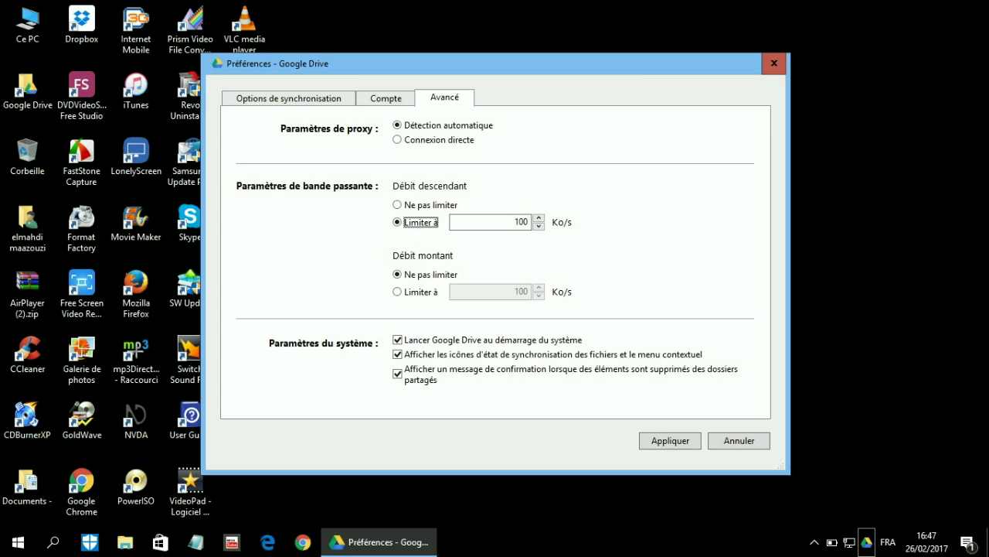
{"action": "key", "text": "Up"}
Turn off "Lancer Google Drive au démarrage du système", go over the other system settings and apply the preferences
{"action": "key", "text": "Tab"}
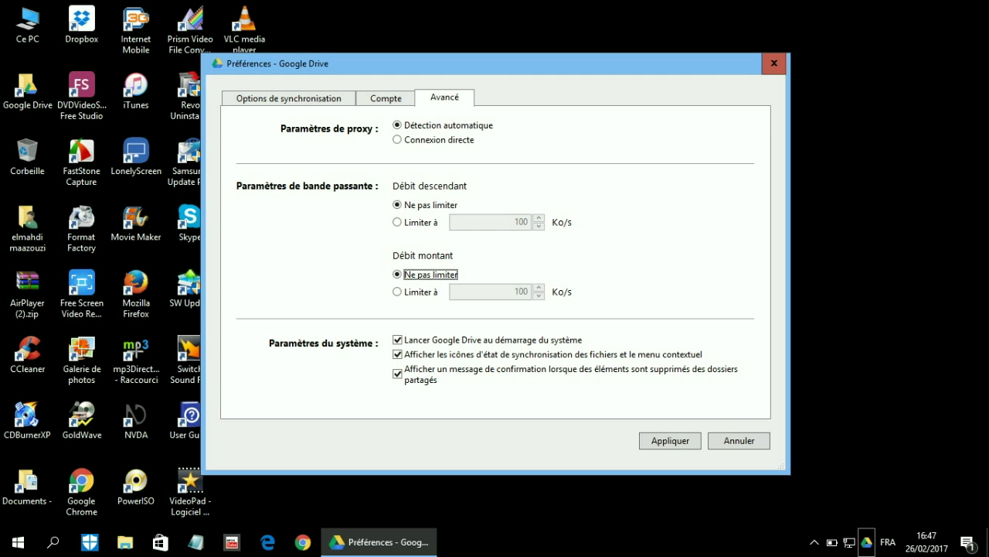
{"action": "key", "text": "Tab"}
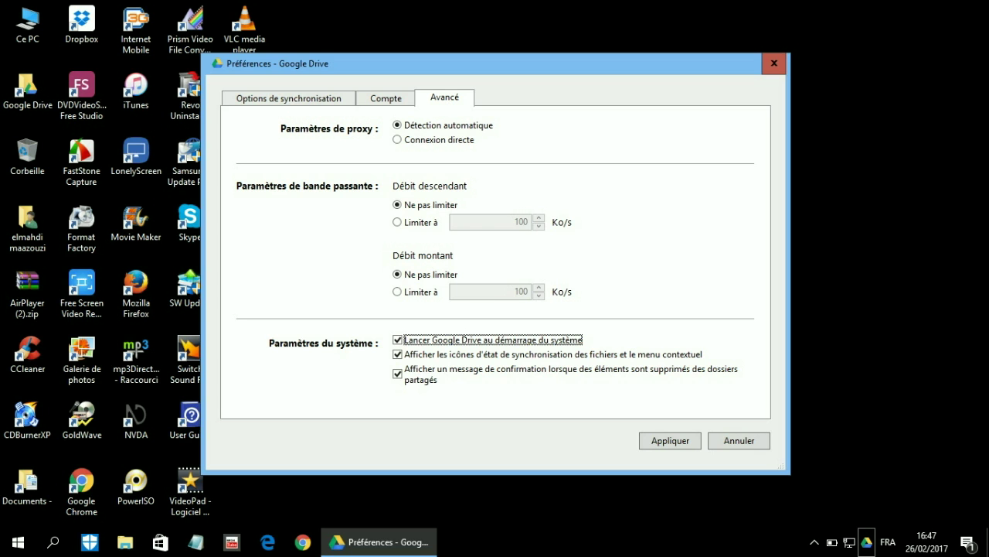
{"action": "key", "text": "space"}
{"action": "key", "text": "Tab"}
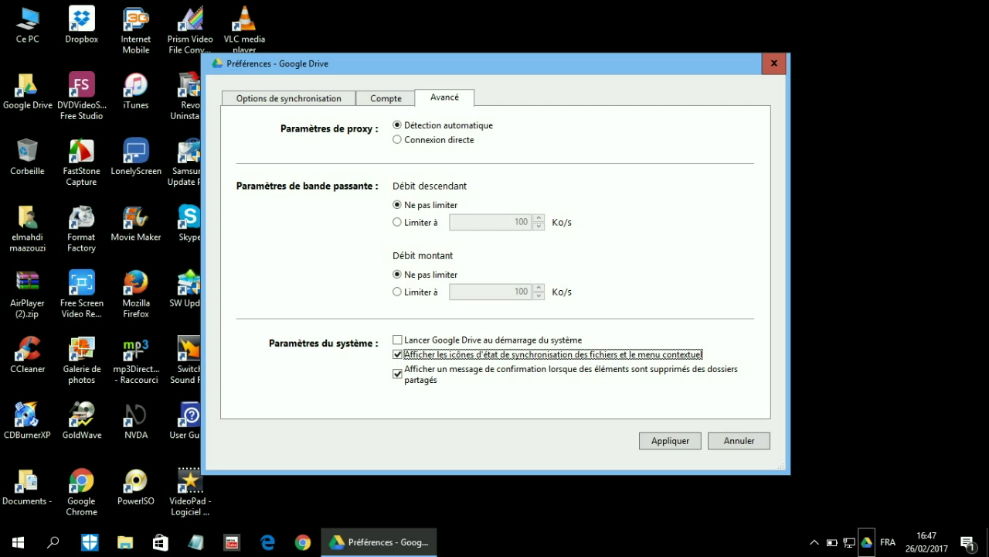
{"action": "key", "text": "Tab"}
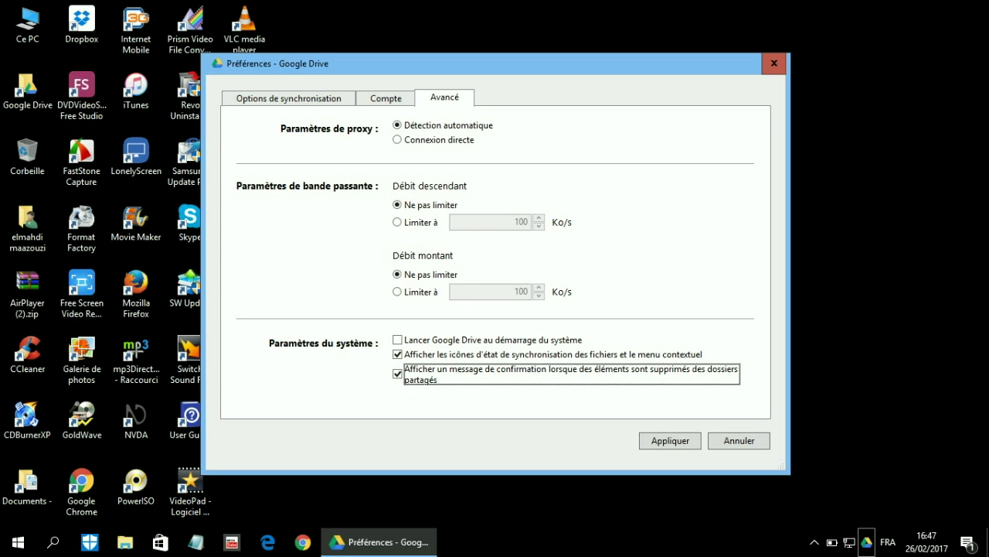
{"action": "left_click", "coordinate": [671, 439]}
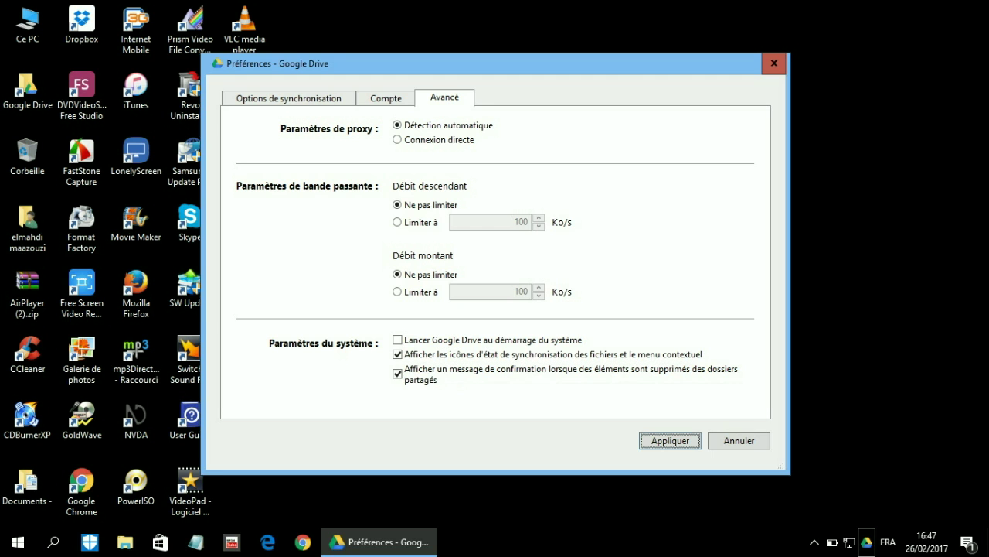
{"action": "key", "text": "Return"}
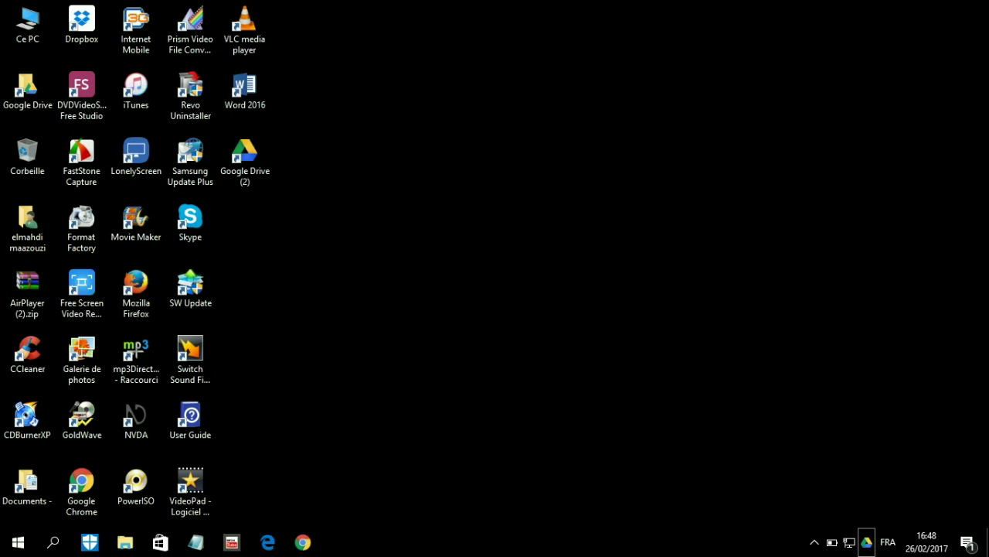
Locate the Google Drive shortcuts among the desktop icons
{"action": "left_click", "coordinate": [190, 287]}
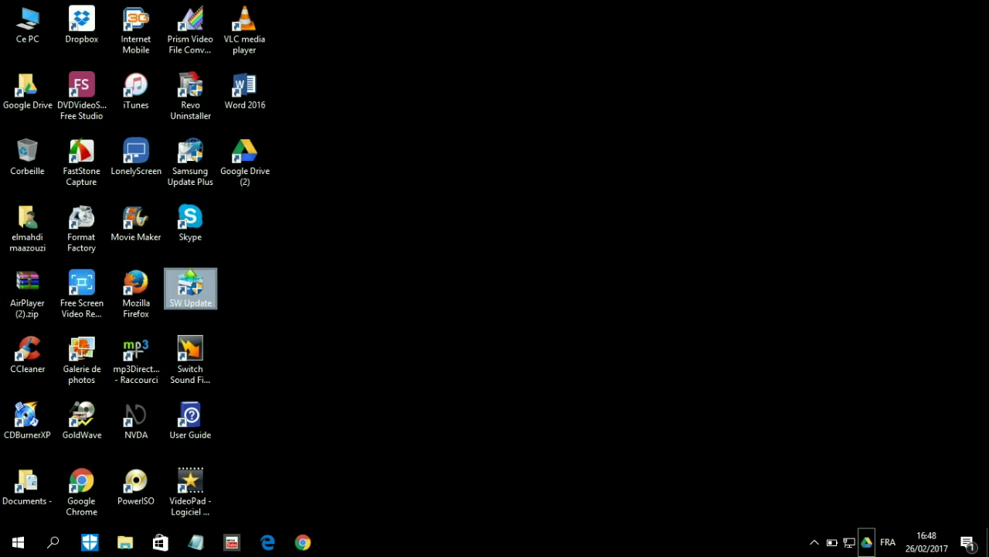
{"action": "key", "text": "Up"}
{"action": "key", "text": "Up"}
{"action": "key", "text": "Right"}
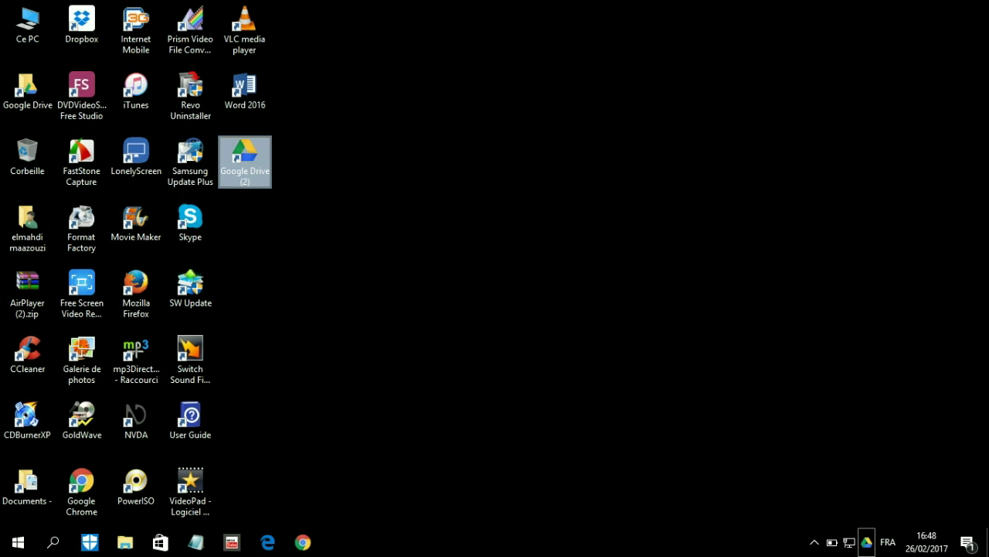
{"action": "key", "text": "Left"}
{"action": "key", "text": "Left"}
{"action": "key", "text": "Left"}
{"action": "key", "text": "Left"}
{"action": "key", "text": "Down"}
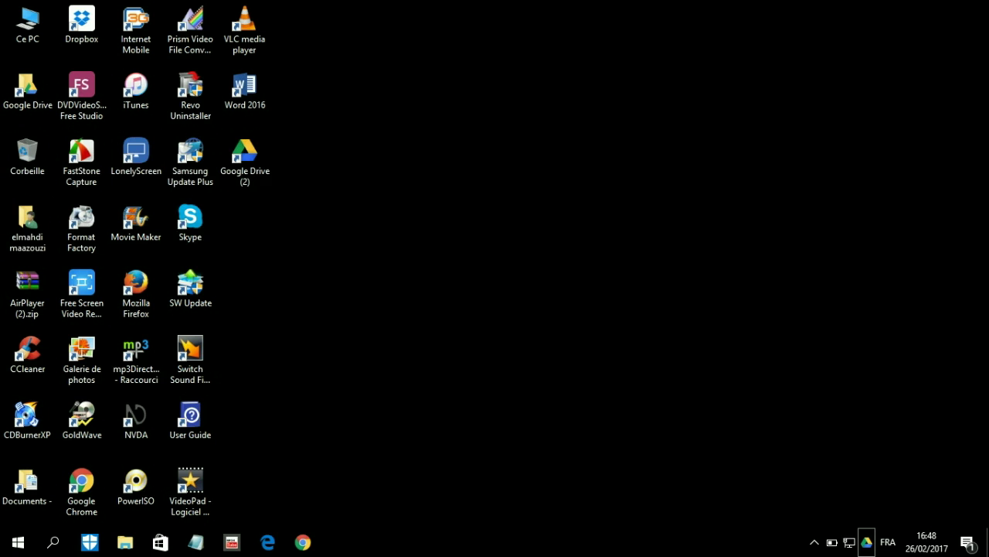
Open the Magnetophone folder in Musique, play Enregistrement_02-01-2017_12-14-06.mp3 in VLC and close the player
{"action": "key", "text": "Return"}
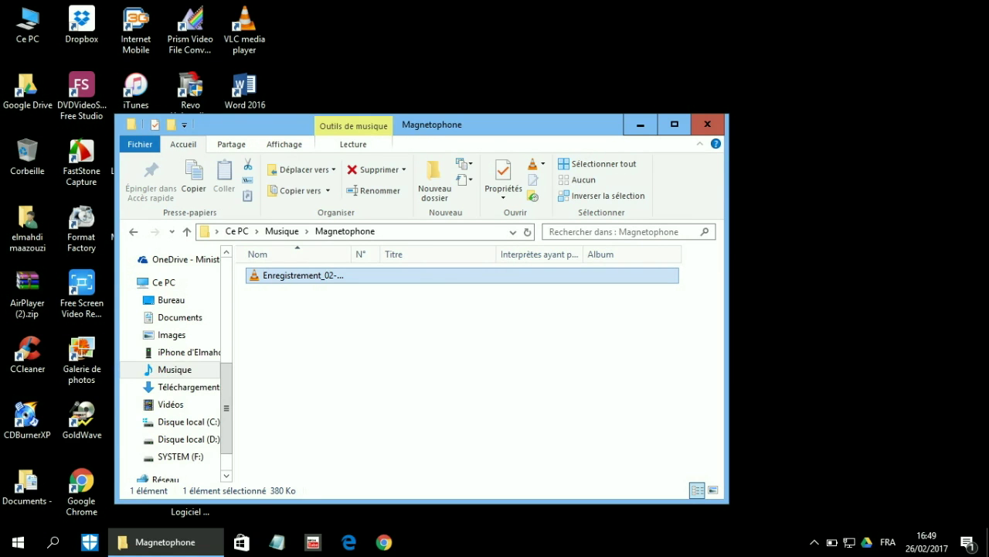
{"action": "key", "text": "Return"}
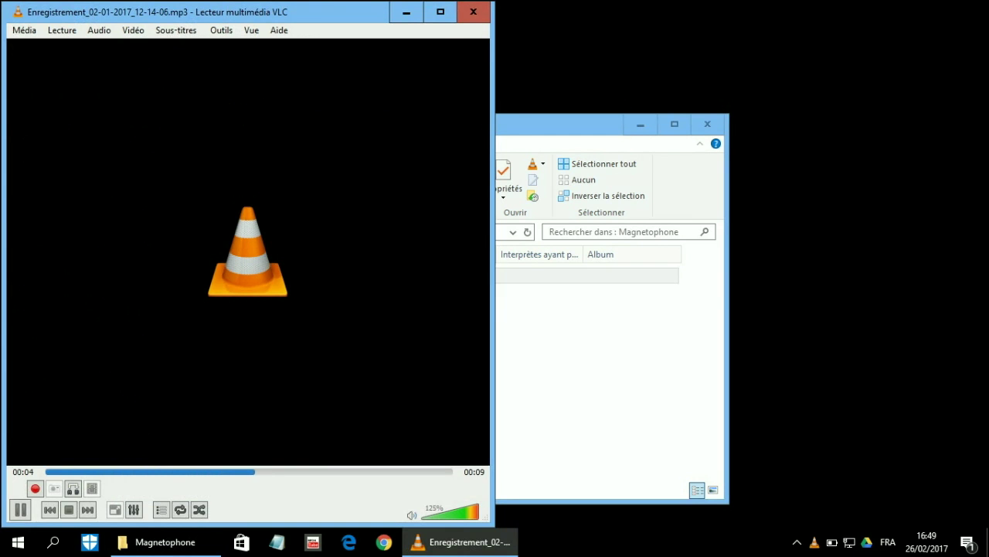
{"action": "key", "text": "alt+F4"}
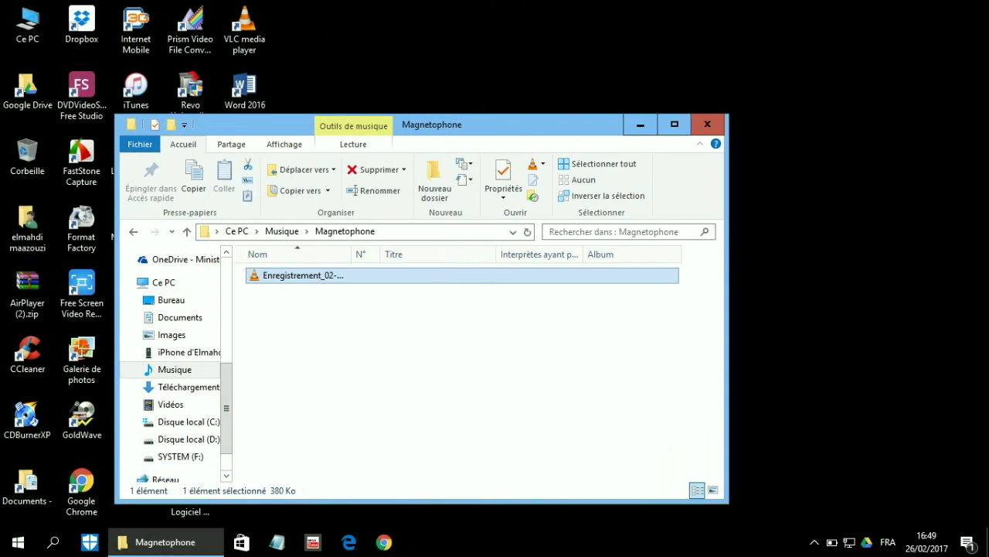
Copy the Enregistrement_02-01-2017_12-14-06.mp3 recording and close the Magnetophone folder
{"action": "key", "text": "shift+F10"}
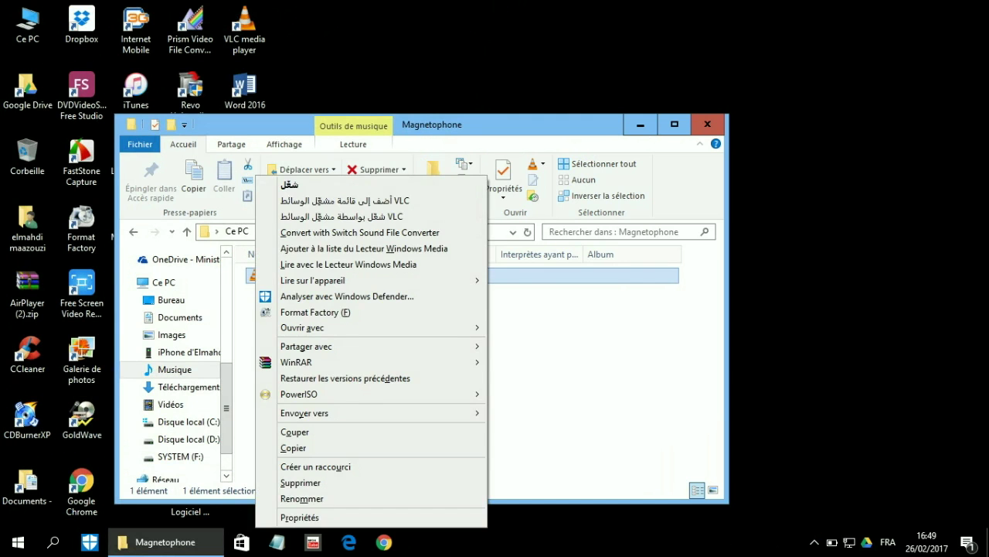
{"action": "key", "text": "Up"}
{"action": "key", "text": "Up"}
{"action": "key", "text": "Up"}
{"action": "key", "text": "Up"}
{"action": "key", "text": "Up"}
{"action": "key", "text": "Up"}
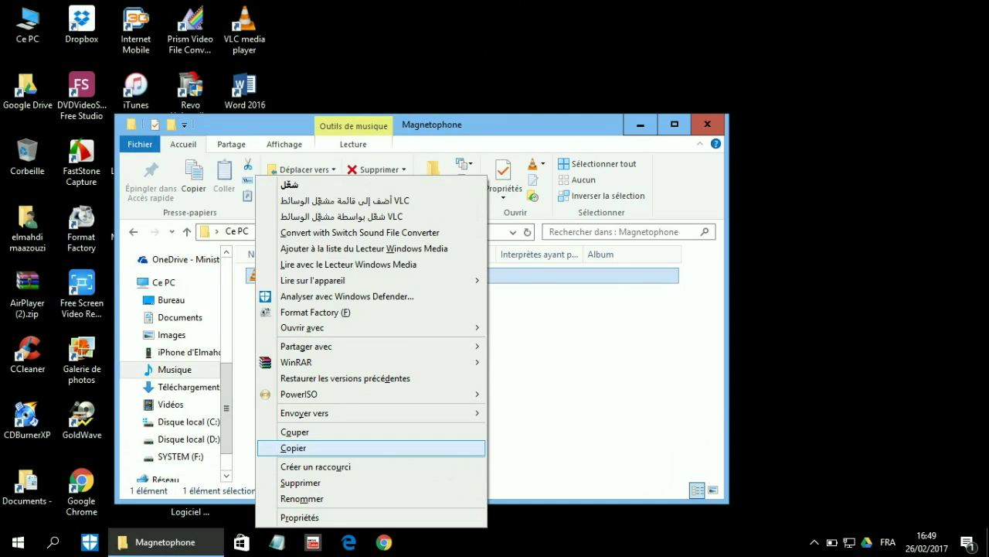
{"action": "key", "text": "Down"}
{"action": "key", "text": "Return"}
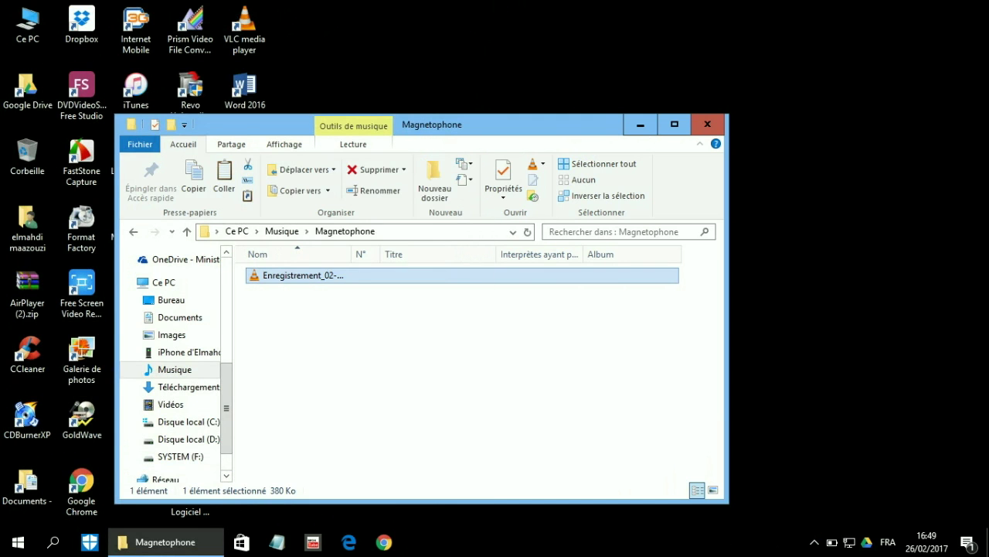
{"action": "key", "text": "alt+F4"}
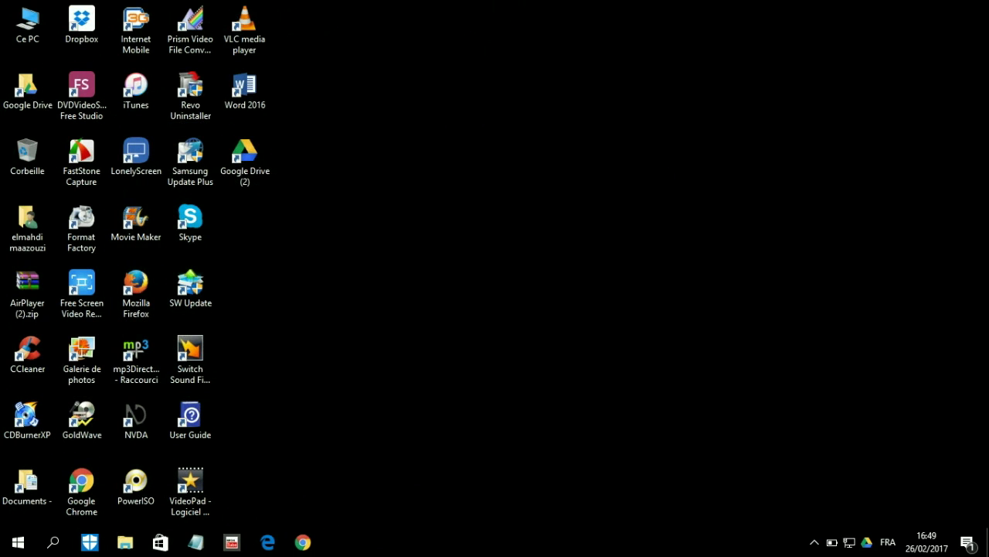
Open the Google Drive folder from its desktop shortcut
{"action": "key", "text": "Down"}
{"action": "key", "text": "Down"}
{"action": "key", "text": "Down"}
{"action": "key", "text": "Up"}
{"action": "key", "text": "Return"}
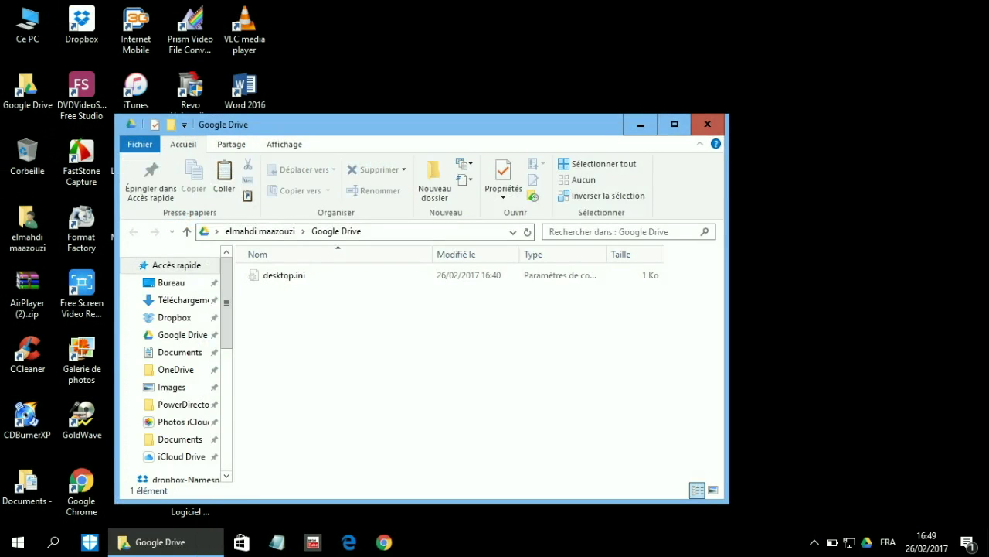
Create a new folder named "divers" in the Google Drive folder
{"action": "left_click", "coordinate": [284, 275]}
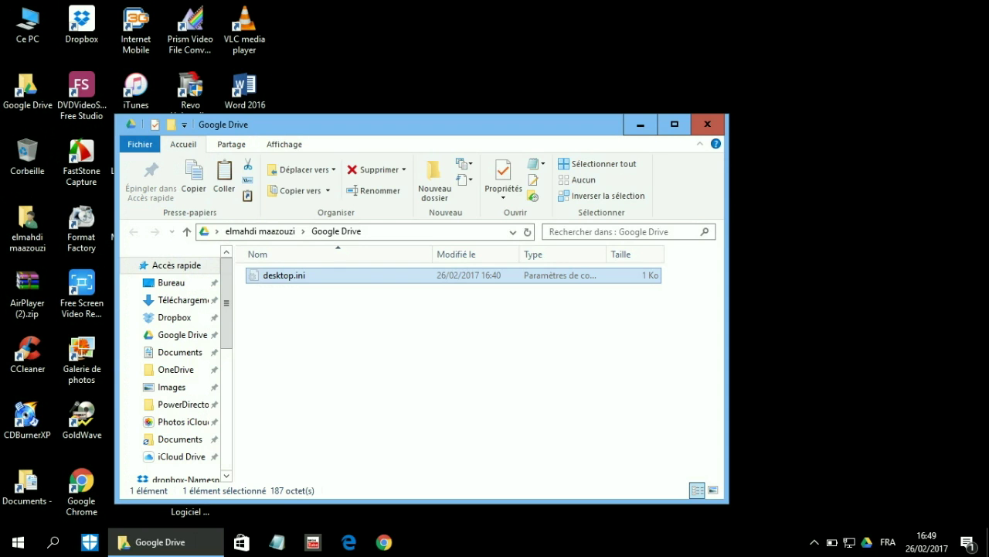
{"action": "key", "text": "ctrl+space"}
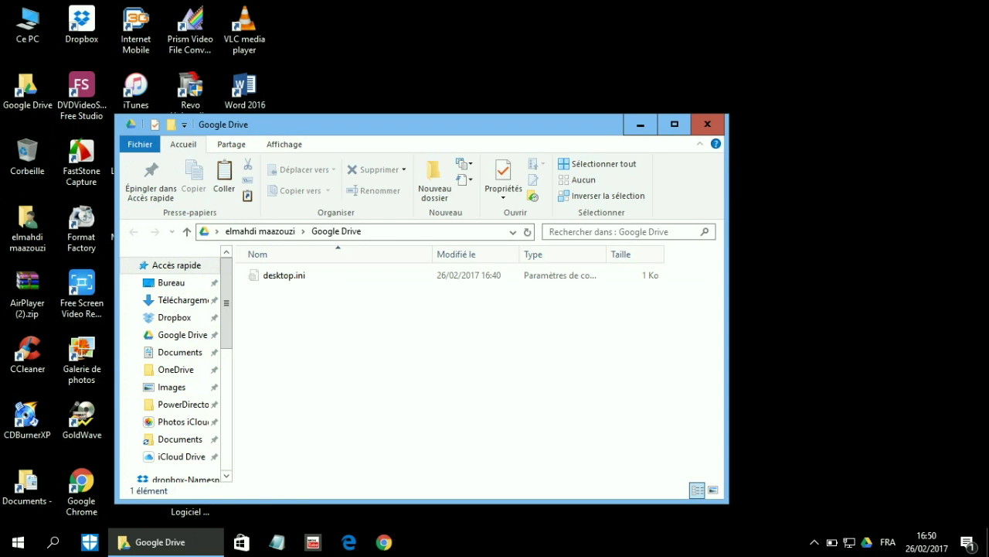
{"action": "key", "text": "shift+F10"}
{"action": "key", "text": "Down"}
{"action": "key", "text": "Down"}
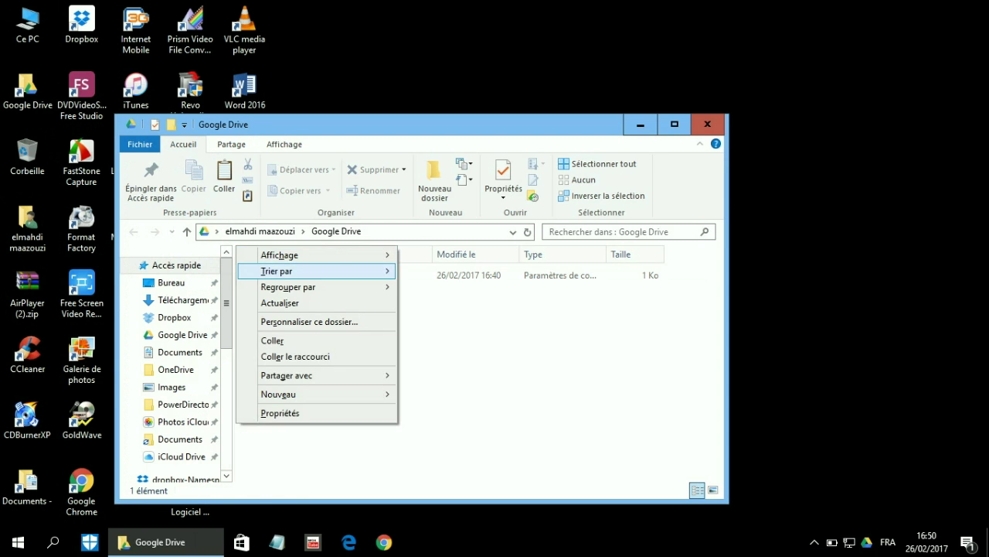
{"action": "key", "text": "Down"}
{"action": "key", "text": "Down"}
{"action": "key", "text": "Down"}
{"action": "key", "text": "Down"}
{"action": "key", "text": "Down"}
{"action": "key", "text": "Down"}
{"action": "key", "text": "Down"}
{"action": "key", "text": "Down"}
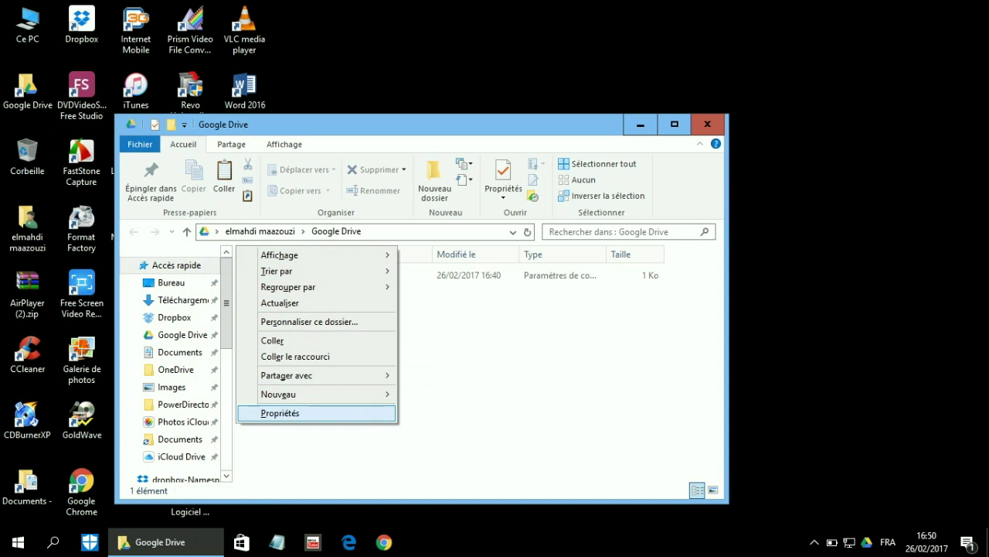
{"action": "key", "text": "Up"}
{"action": "key", "text": "Right"}
{"action": "key", "text": "Return"}
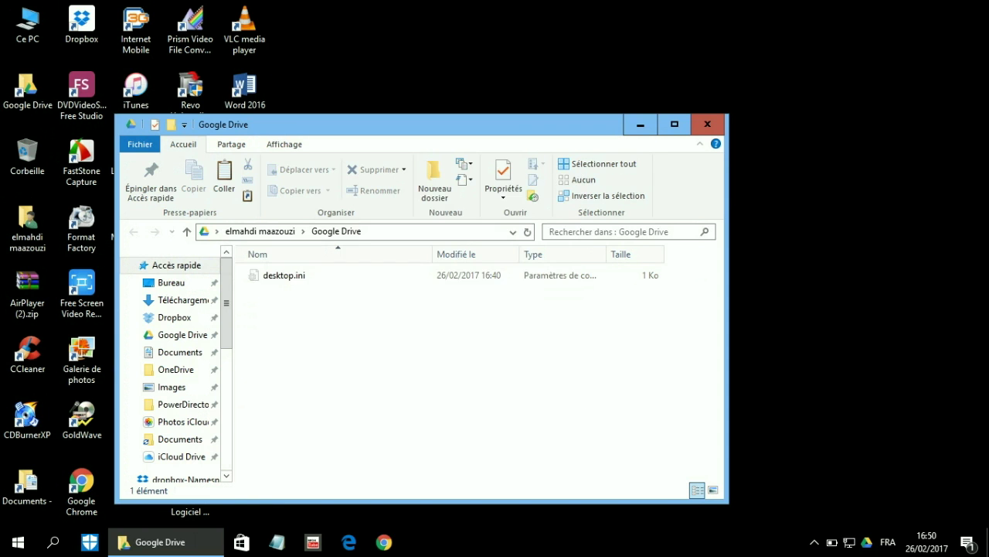
{"action": "key", "text": "BackSpace"}
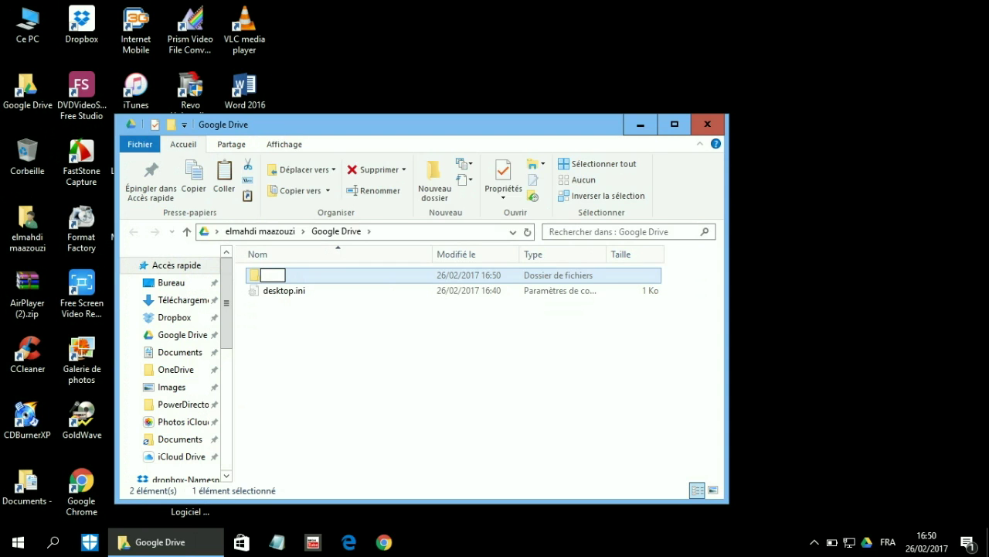
{"action": "type", "text": "divers"}
{"action": "key", "text": "Return"}
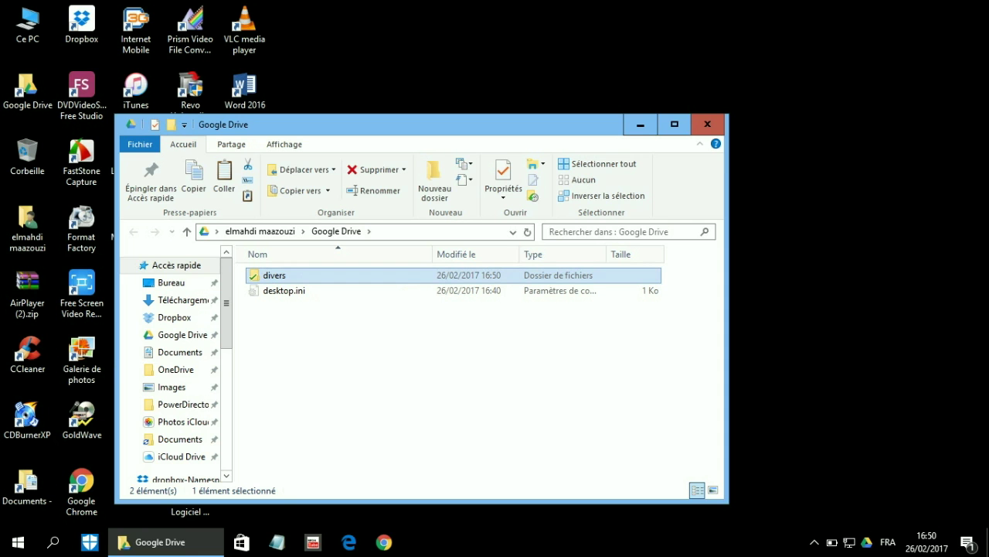
Paste the copied recording into the divers folder
{"action": "key", "text": "Menu"}
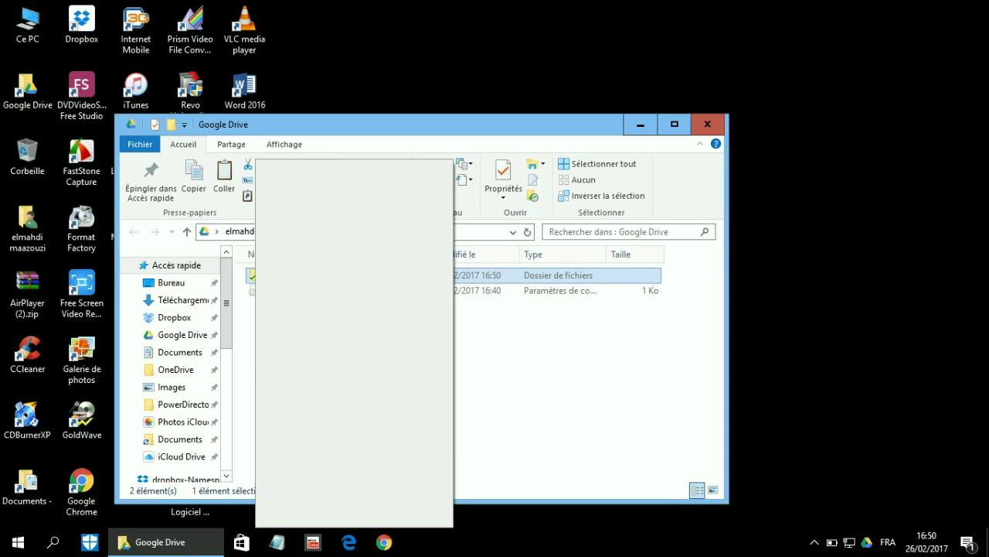
{"action": "key", "text": "Up"}
{"action": "key", "text": "Up"}
{"action": "key", "text": "Up"}
{"action": "key", "text": "Up"}
{"action": "key", "text": "Up"}
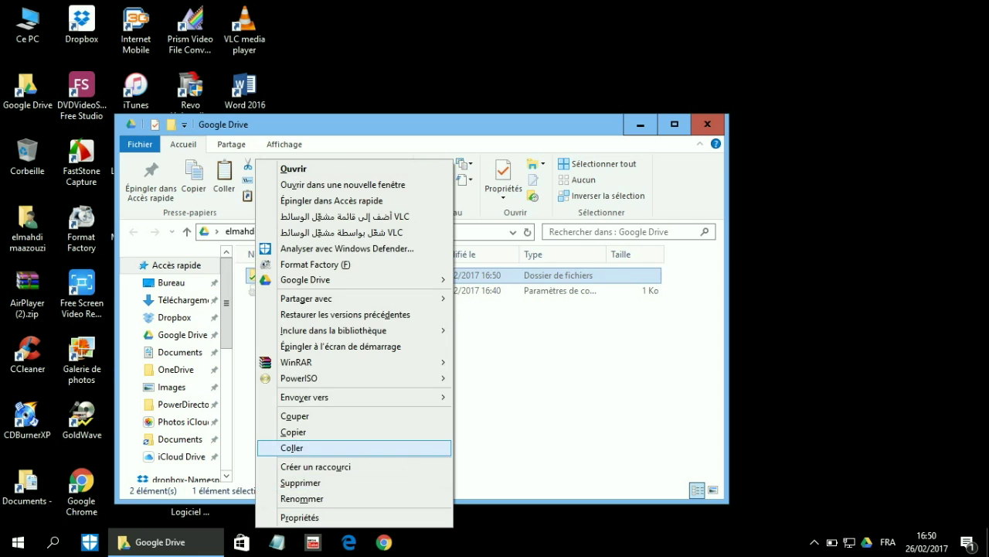
{"action": "key", "text": "Return"}
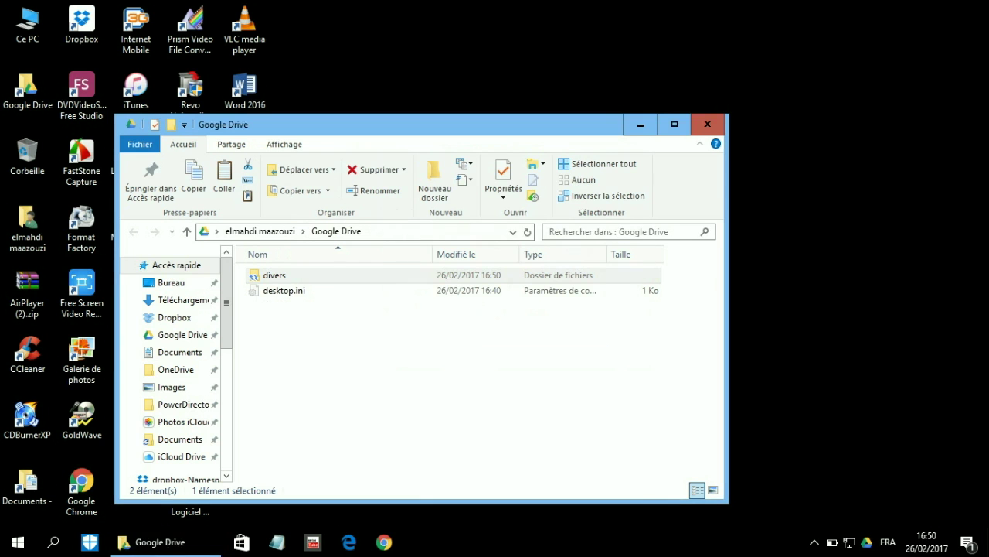
Open the divers folder to check the pasted recording
{"action": "left_click", "coordinate": [284, 291]}
{"action": "left_click", "coordinate": [274, 275]}
{"action": "double_click", "coordinate": [275, 275]}
{"action": "left_click", "coordinate": [293, 275]}
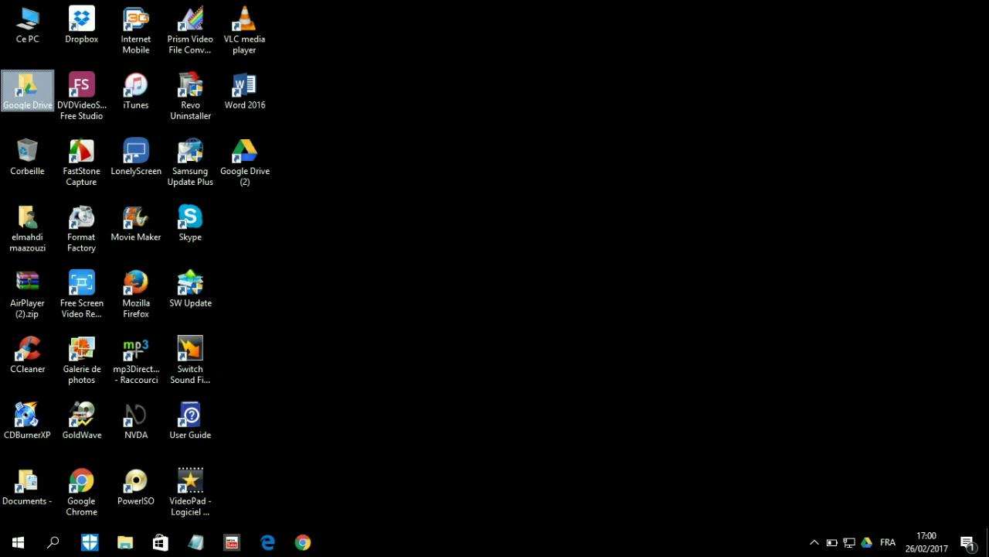
Reopen the Google Drive folder from the desktop, enter divers and select the Enregistrement recording
{"action": "key", "text": "Return"}
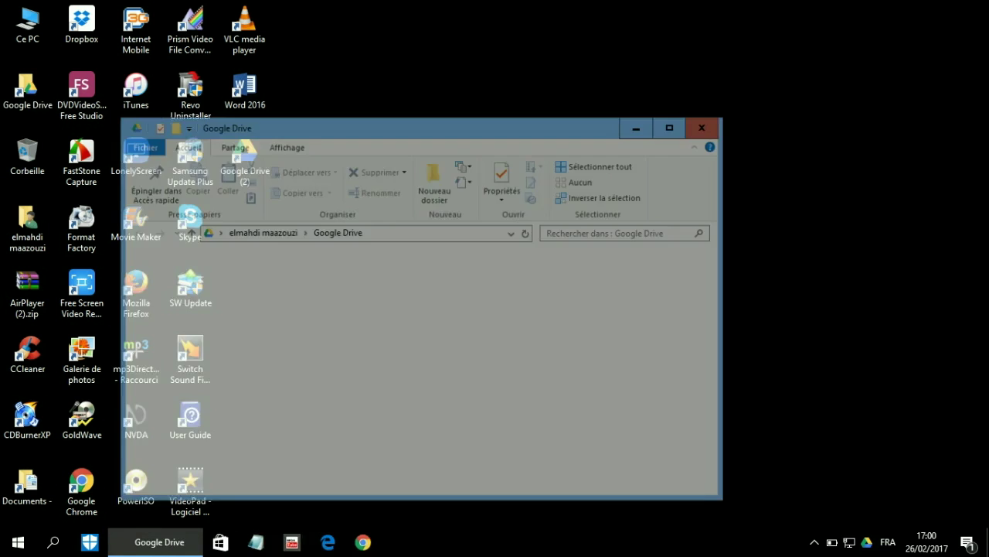
{"action": "key", "text": "Down"}
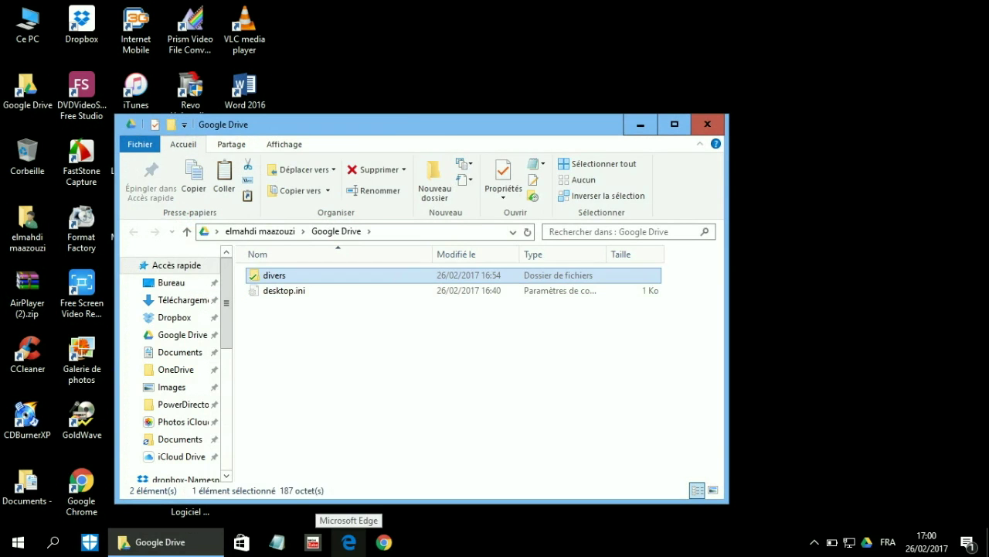
{"action": "key", "text": "Return"}
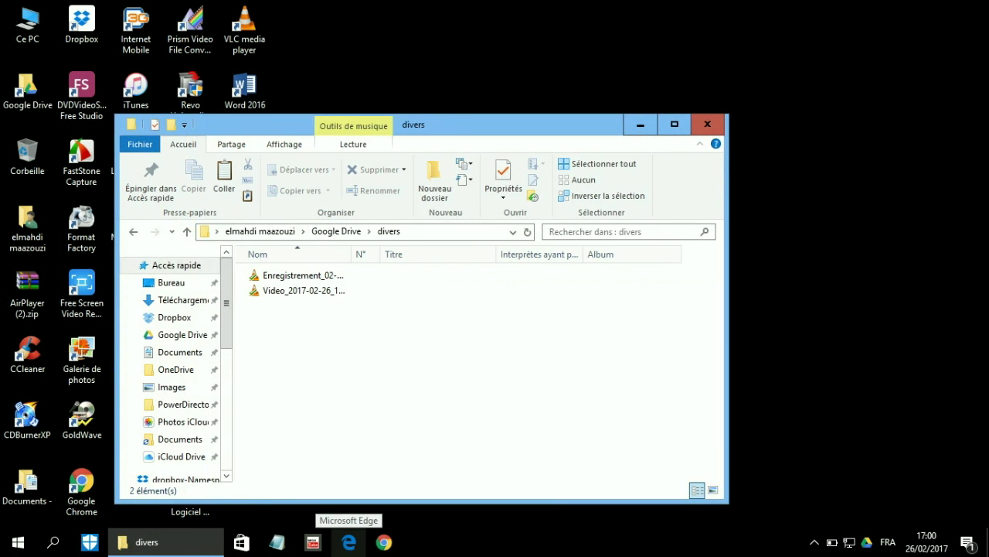
{"action": "key", "text": "Down"}
{"action": "key", "text": "Up"}
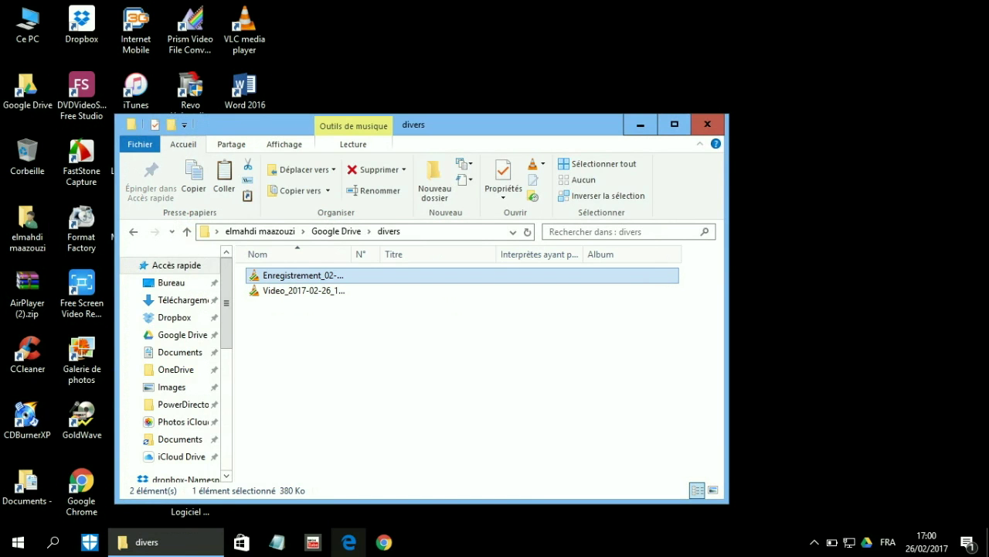
Open the Google Drive sharing settings (Partager) for the selected Enregistrement recording
{"action": "key", "text": "shift+F10"}
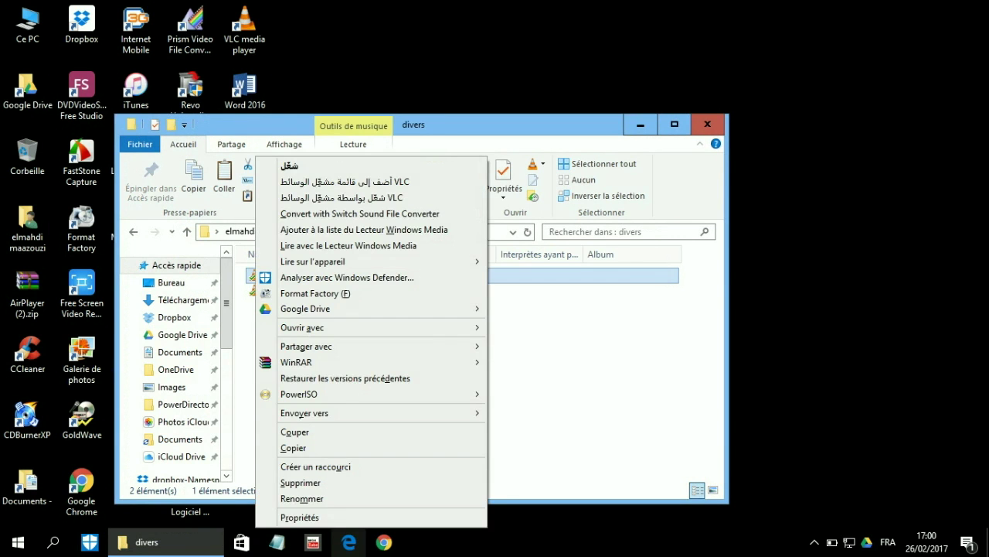
{"action": "key", "text": "Down"}
{"action": "key", "text": "Down"}
{"action": "key", "text": "Down"}
{"action": "key", "text": "Down"}
{"action": "key", "text": "Down"}
{"action": "key", "text": "Down"}
{"action": "key", "text": "Down"}
{"action": "key", "text": "Down"}
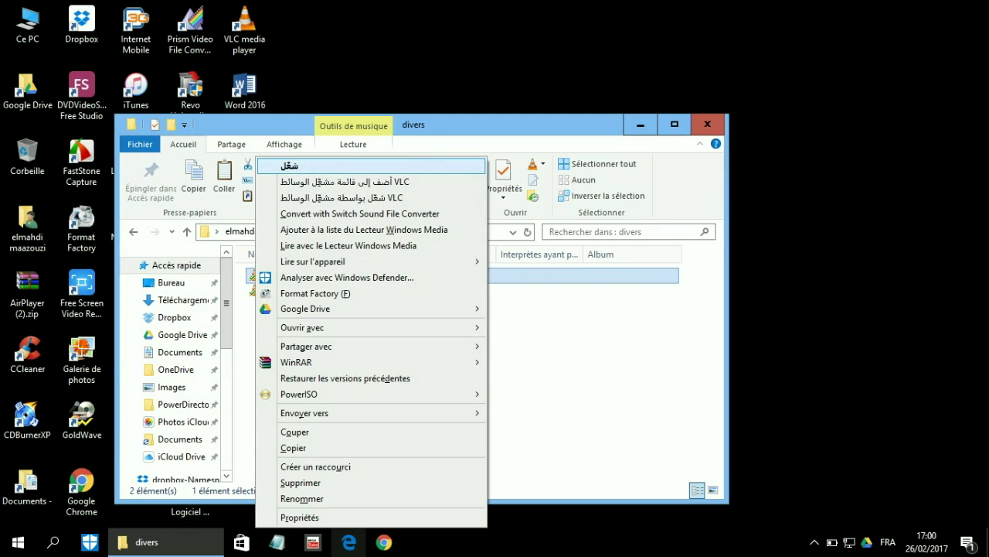
{"action": "key", "text": "Down"}
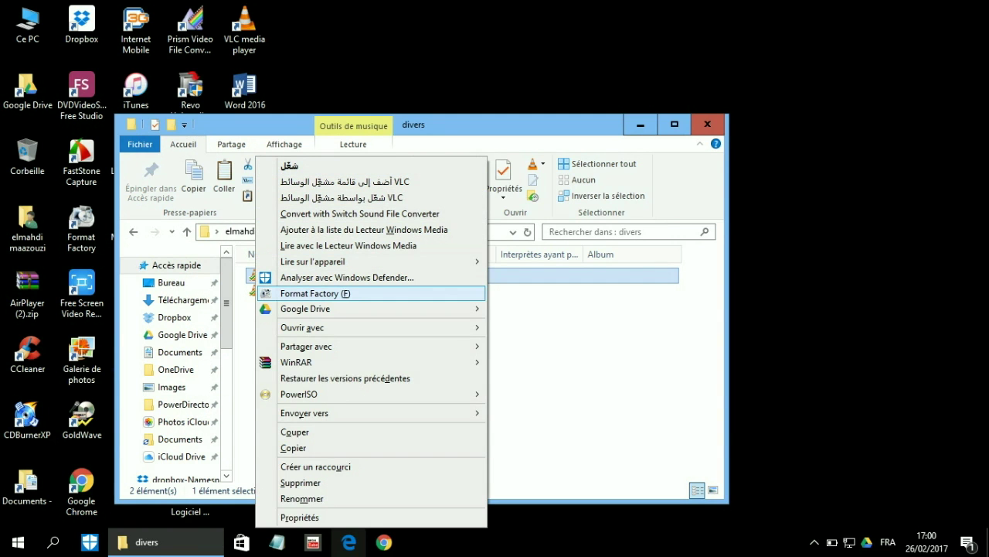
{"action": "key", "text": "Down"}
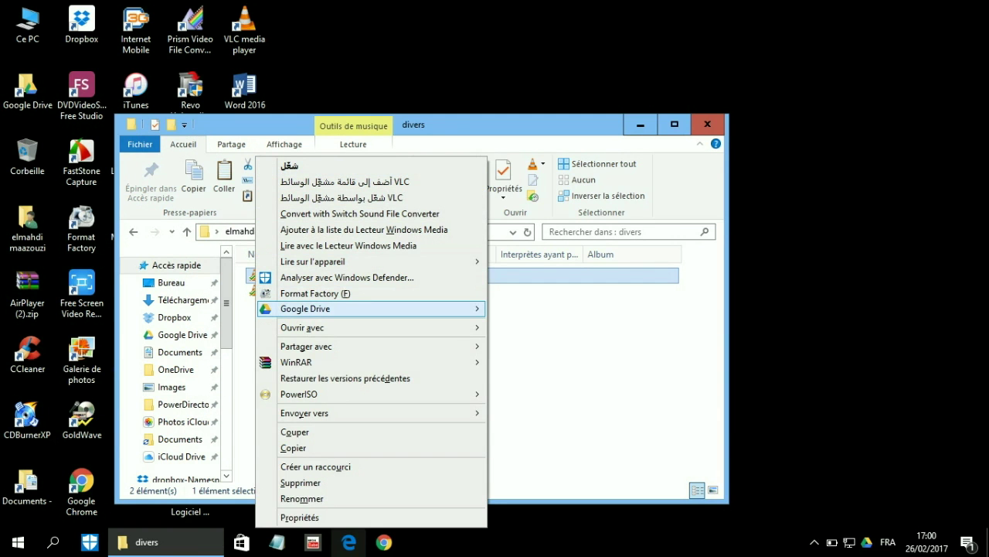
{"action": "key", "text": "Right"}
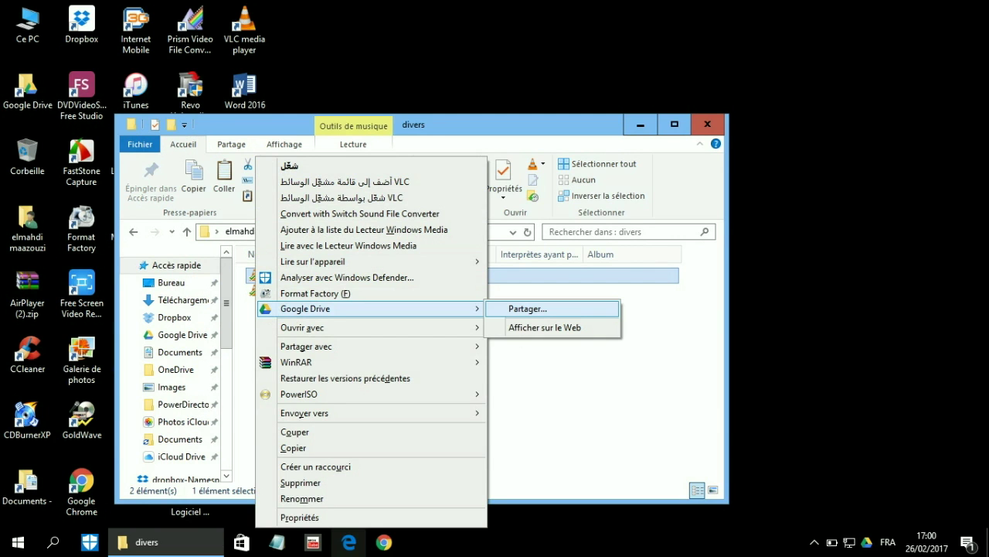
{"action": "key", "text": "Down"}
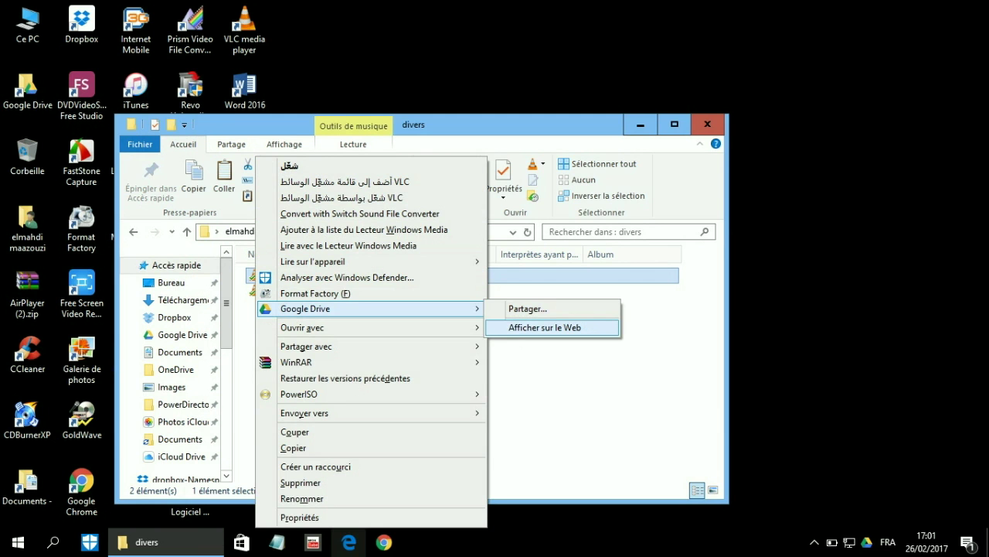
{"action": "key", "text": "Up"}
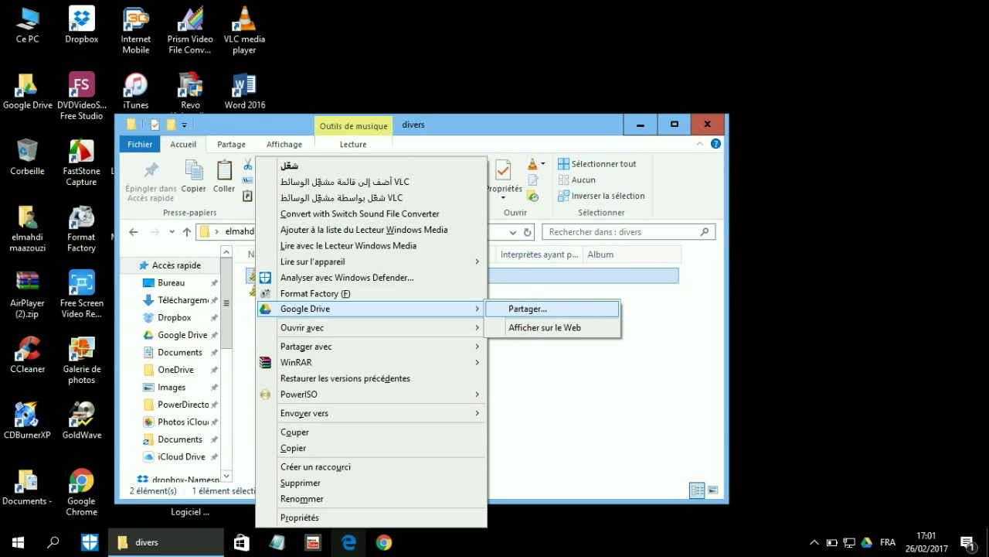
{"action": "key", "text": "Return"}
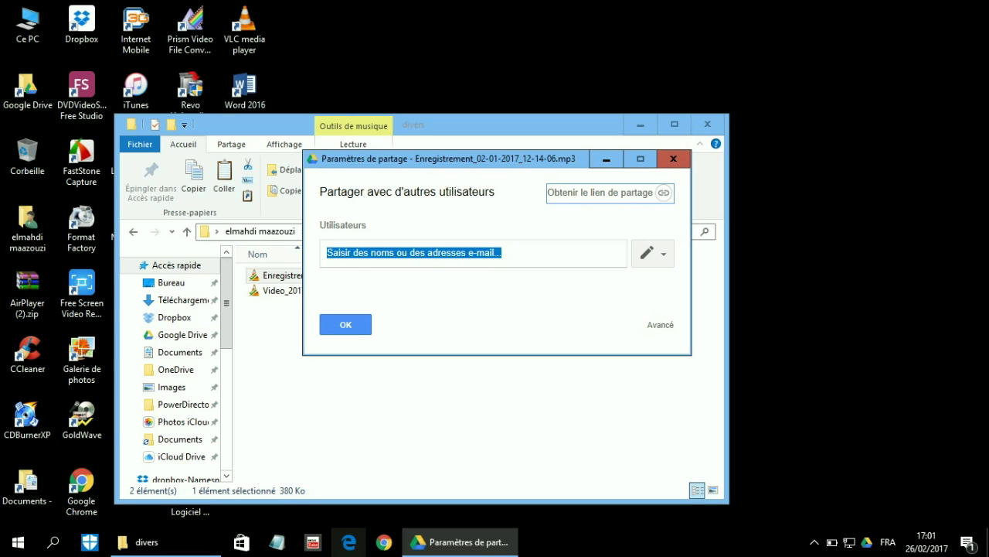
Turn on link sharing for the recording by obtaining its share link (Obtenir le lien de partage)
{"action": "left_click", "coordinate": [328, 252]}
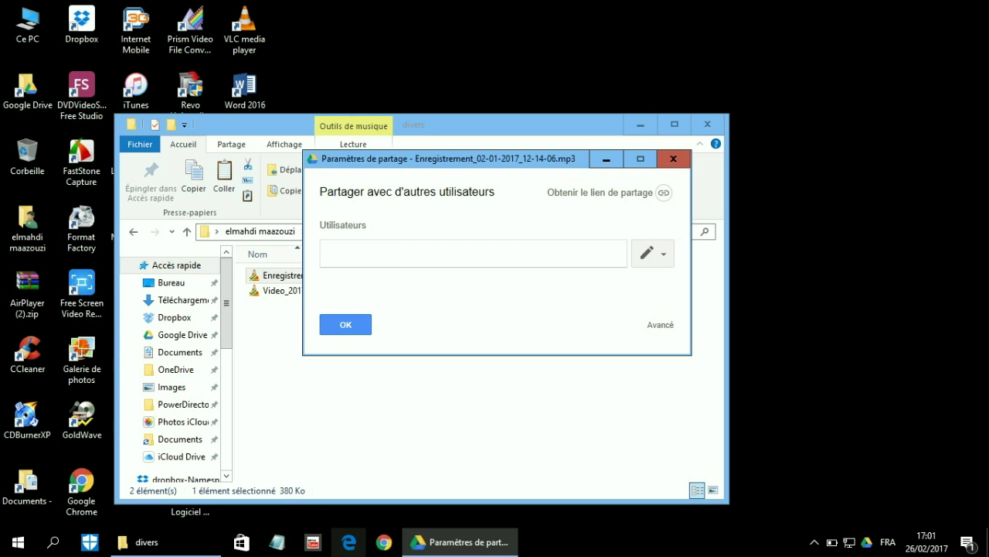
{"action": "key", "text": "shift+Tab"}
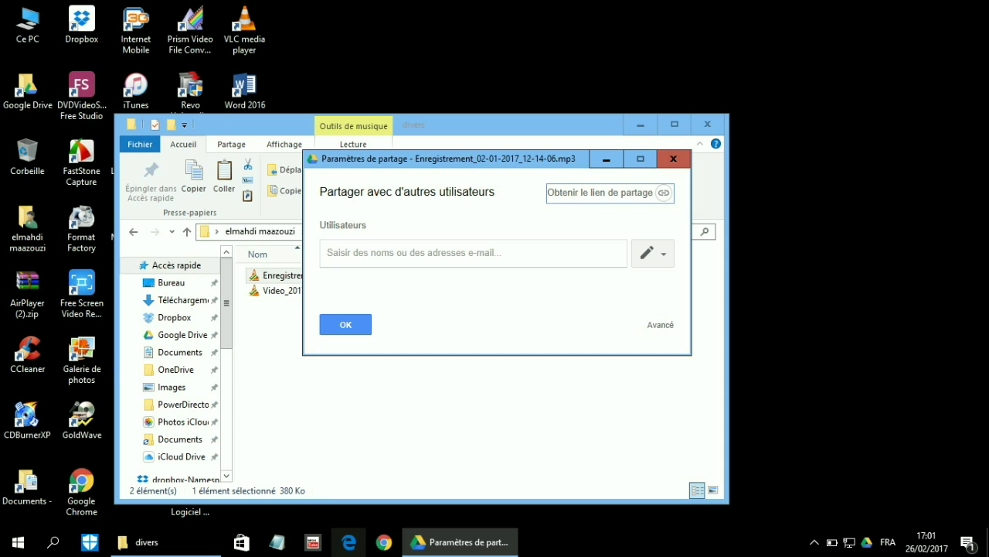
{"action": "key", "text": "Return"}
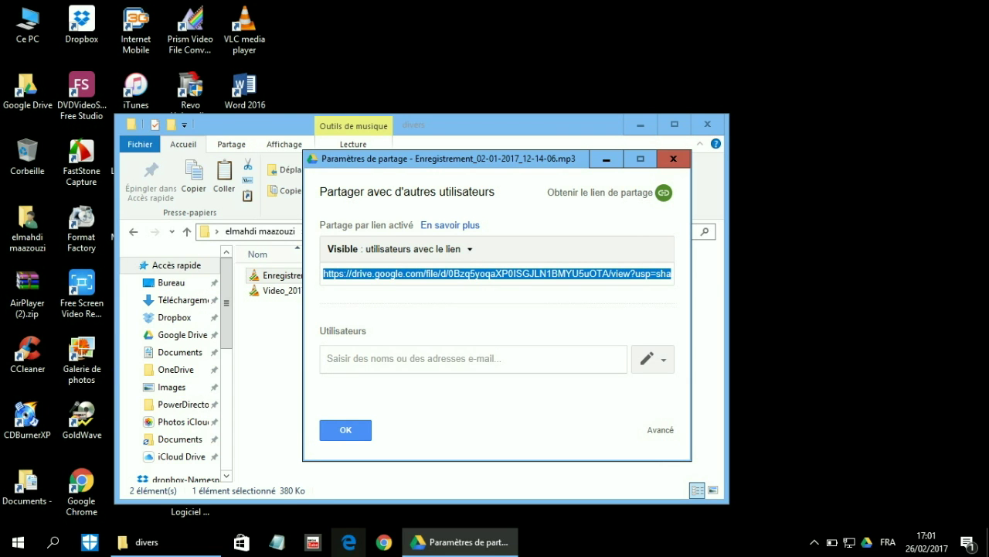
Select the recording's share link in the sharing settings and copy it
{"action": "left_click", "coordinate": [327, 358]}
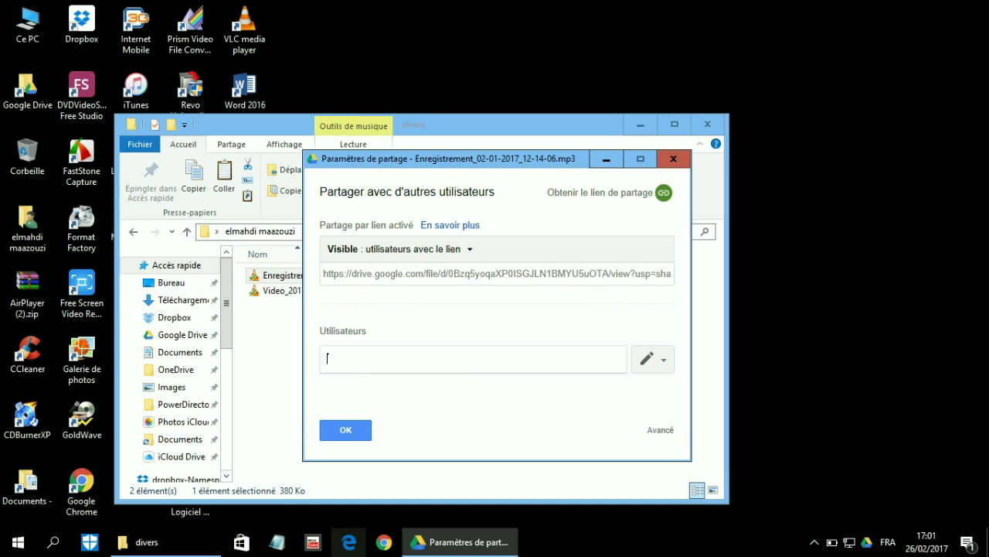
{"action": "key", "text": "shift+Tab"}
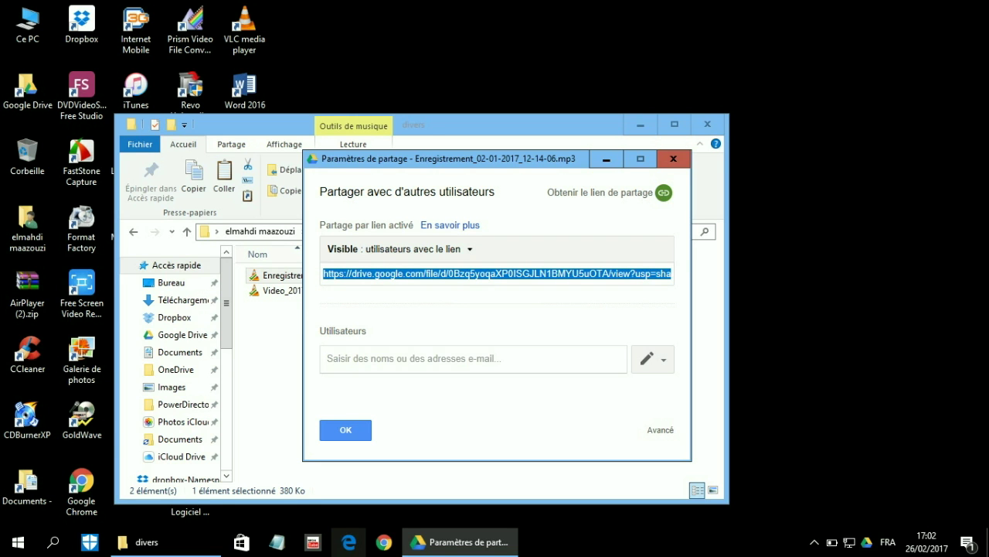
{"action": "key", "text": "shift+F10"}
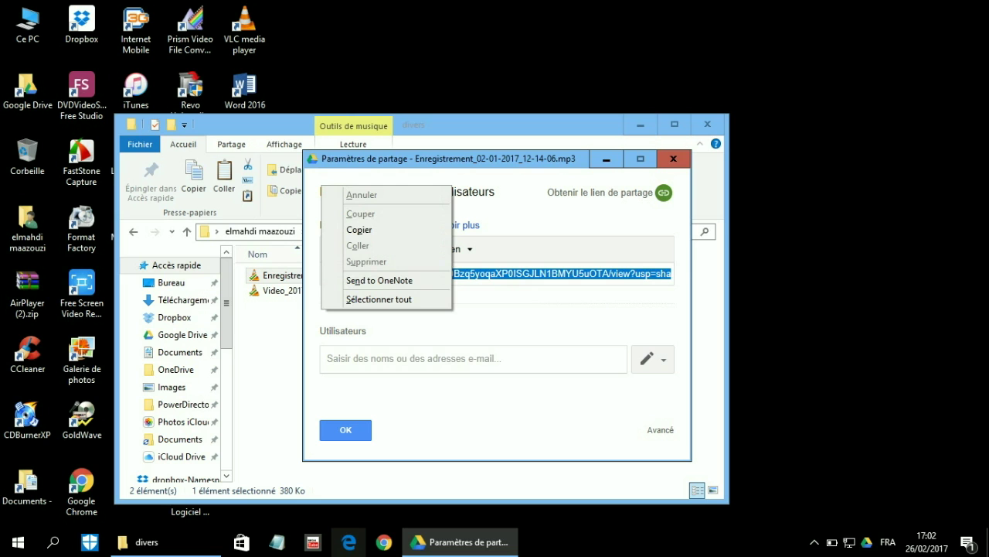
{"action": "key", "text": "Down"}
{"action": "key", "text": "Down"}
{"action": "key", "text": "Down"}
{"action": "key", "text": "Return"}
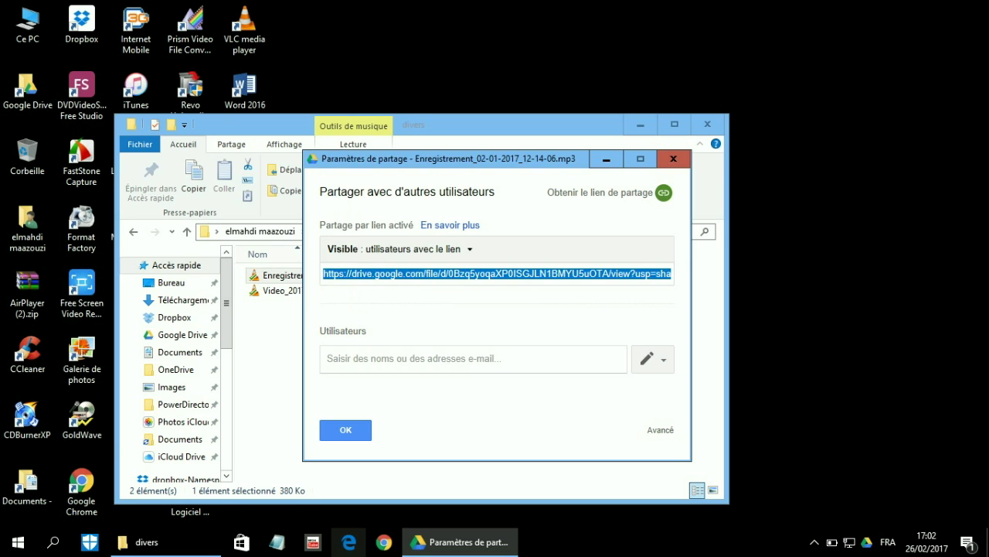